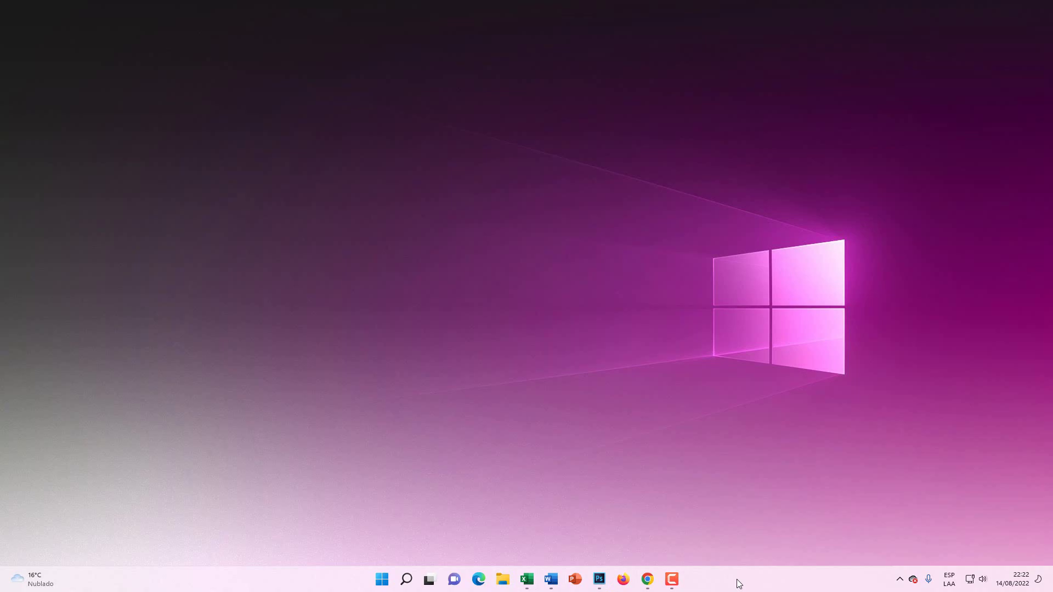
Open the taskbar settings (Configuración de la barra de tareas) from the taskbar on the desktop
key(super+plus)
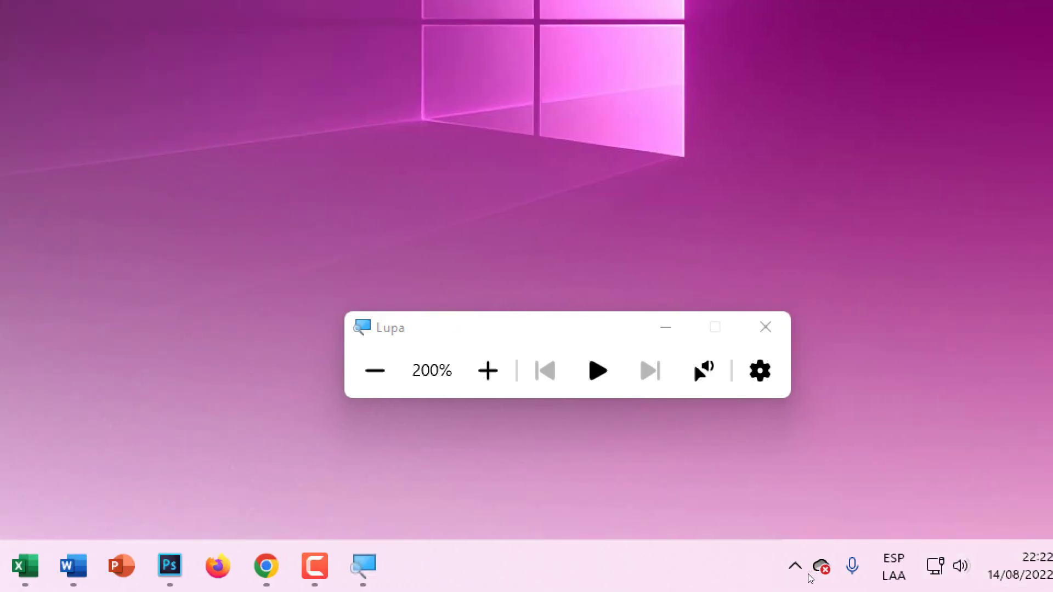
right_click(907, 586)
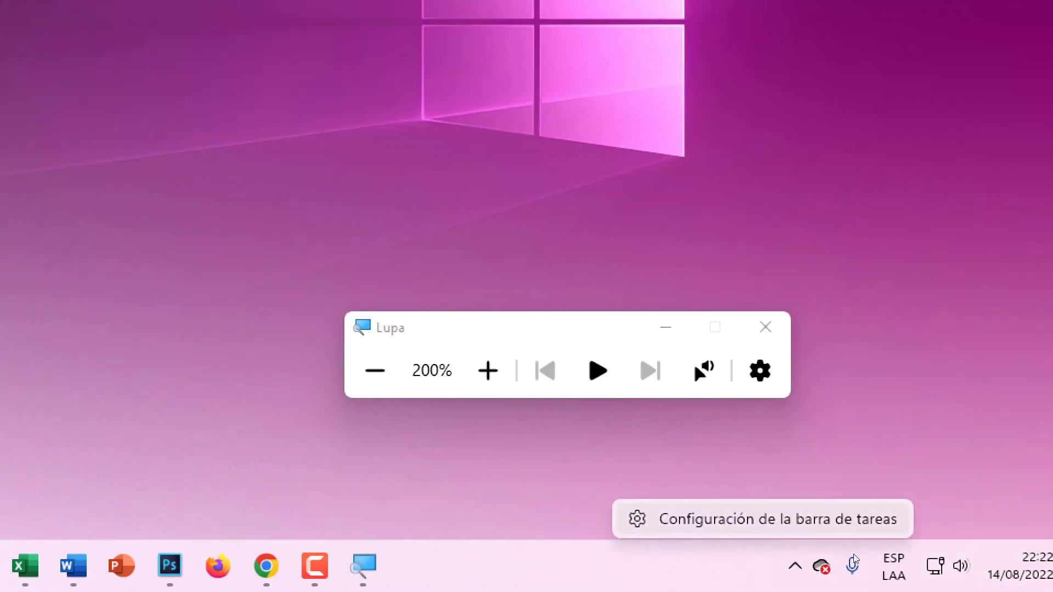
key(super+Escape)
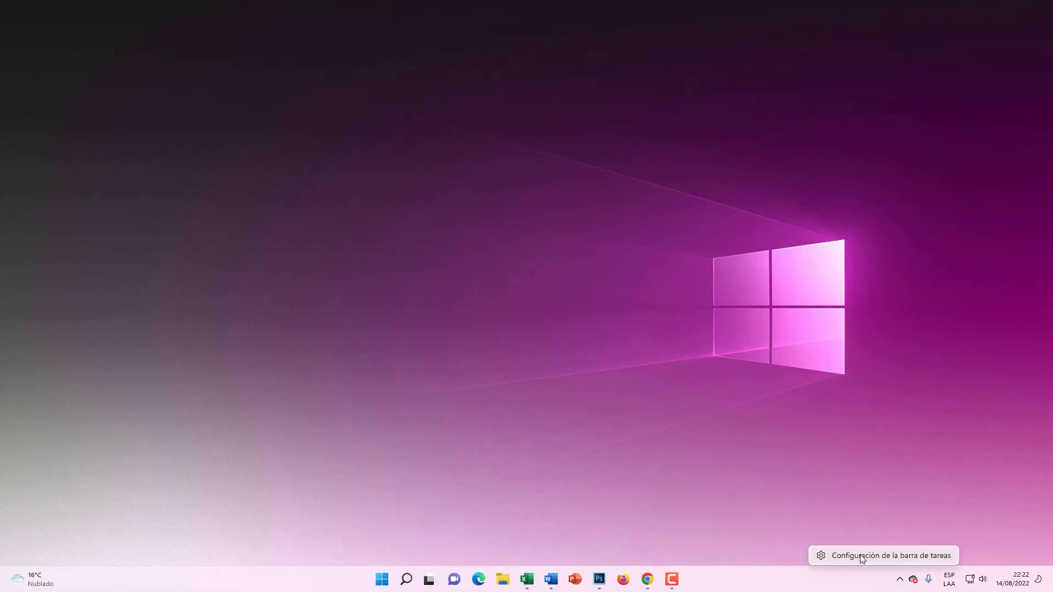
click(862, 559)
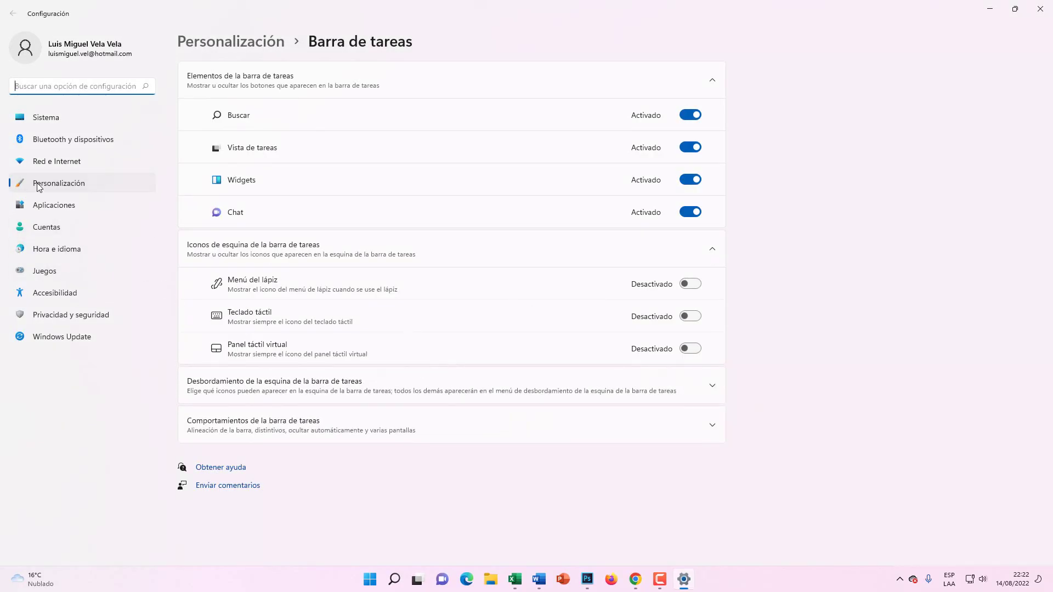
Go to the Personalización settings and reopen the Barra de tareas page from there
key(super+plus)
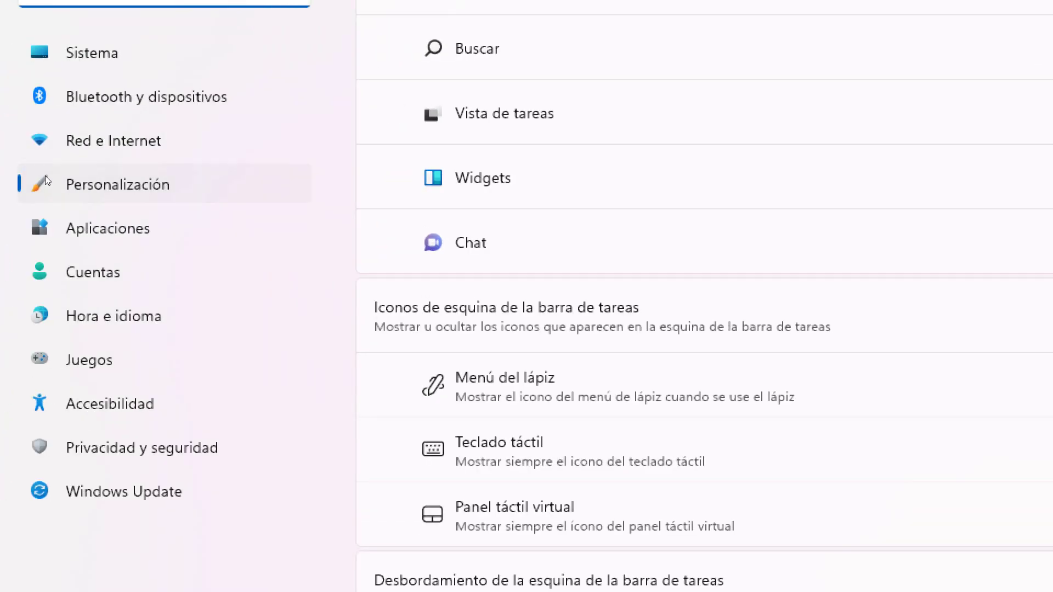
click(45, 186)
key(super+minus)
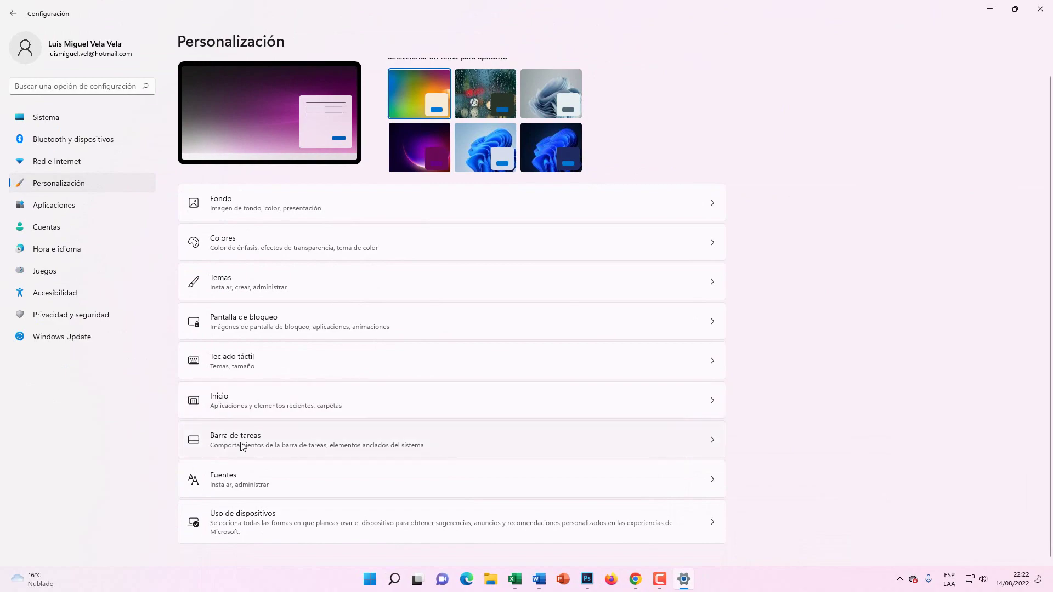
key(super+plus)
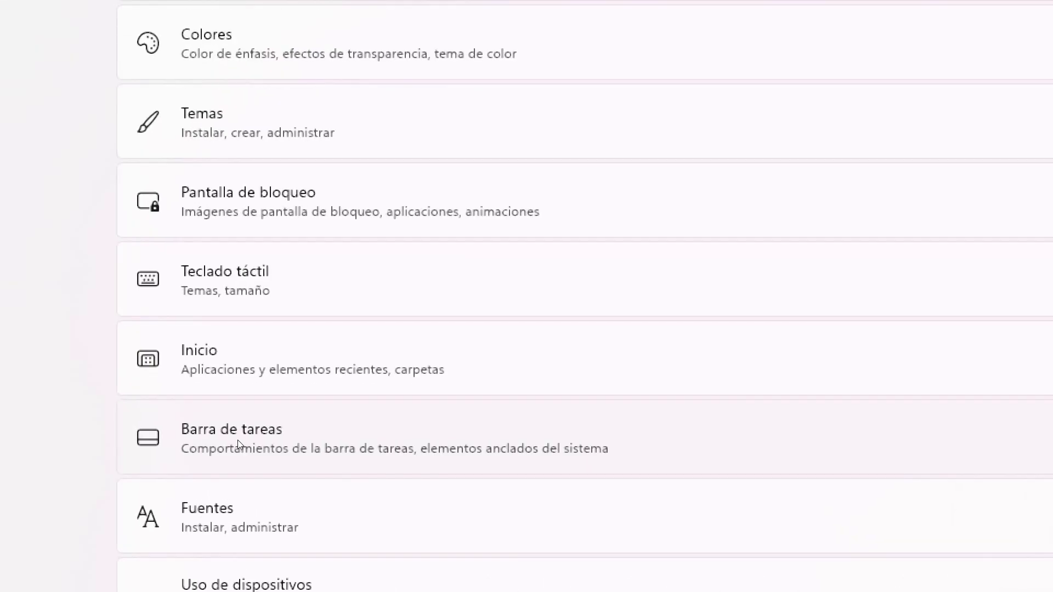
key(super+minus)
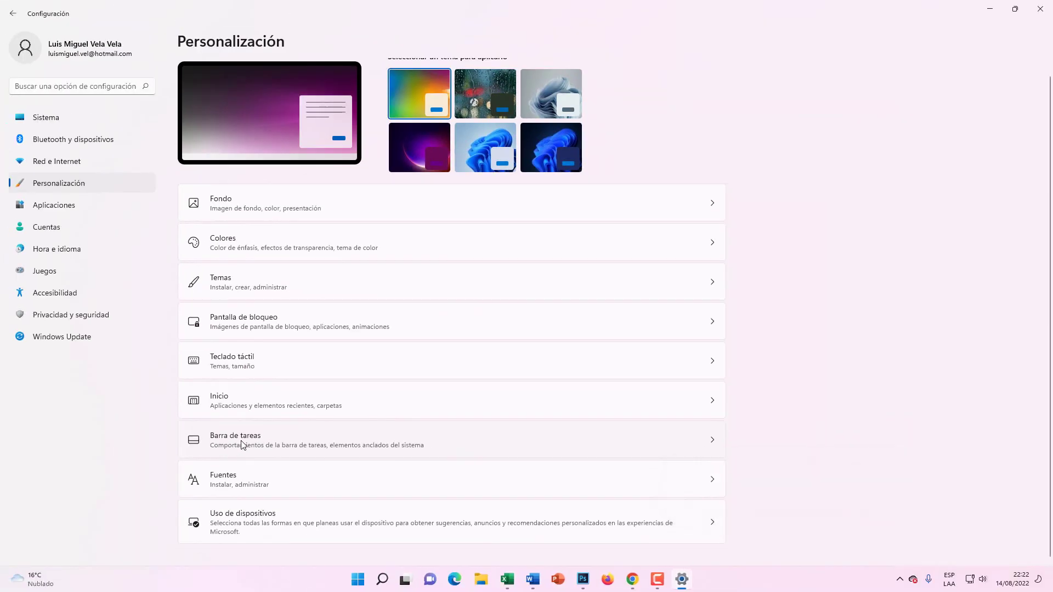
click(242, 440)
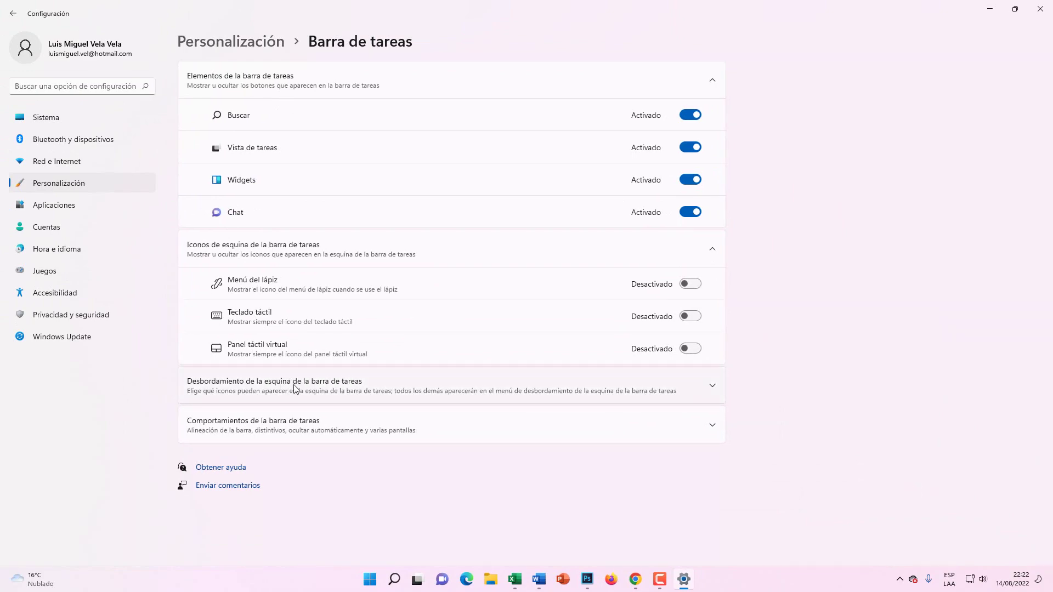
Expand Comportamientos de la barra de tareas and set the taskbar alignment to Izquierda
key(super+plus)
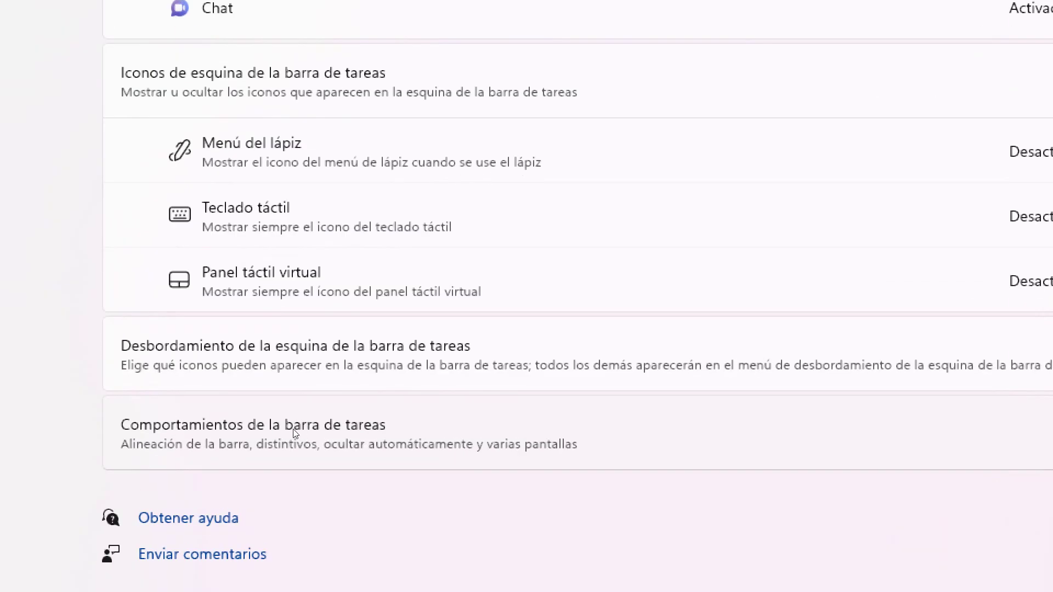
key(super+minus)
click(307, 431)
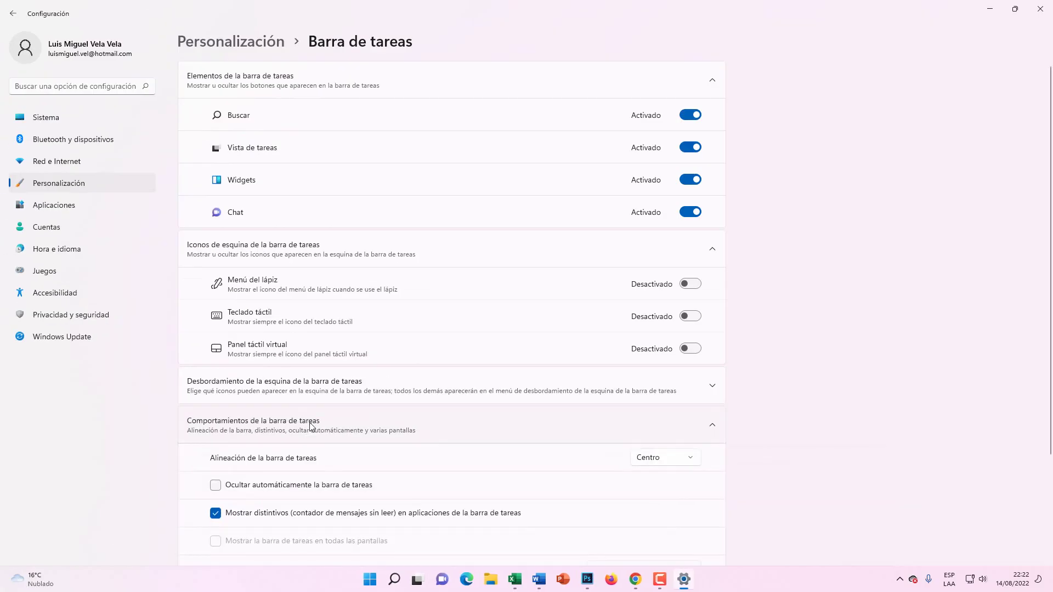
scroll(471, 426, down, 2)
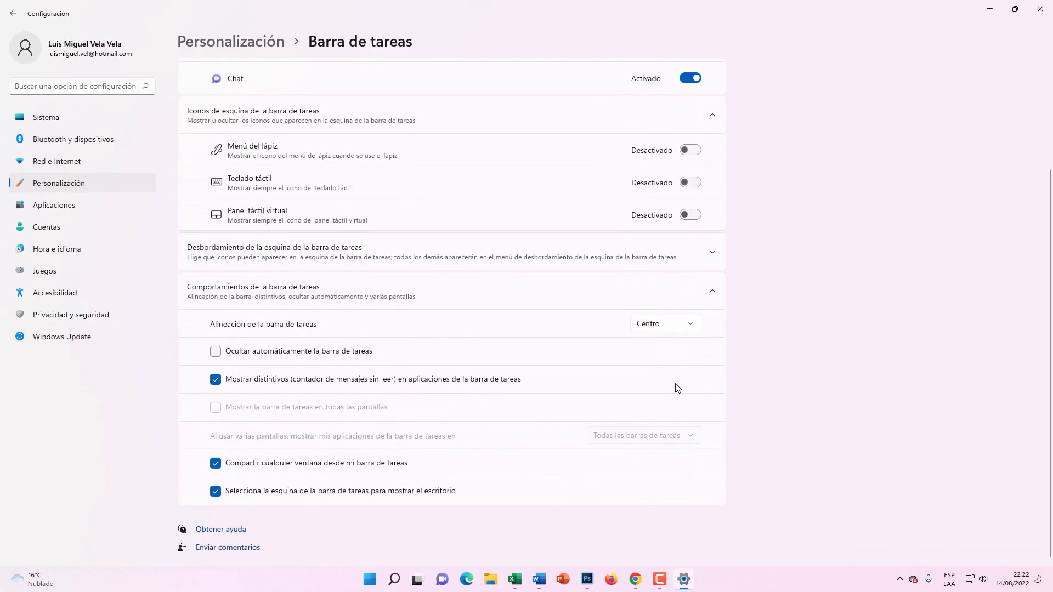
key(super+plus)
click(688, 325)
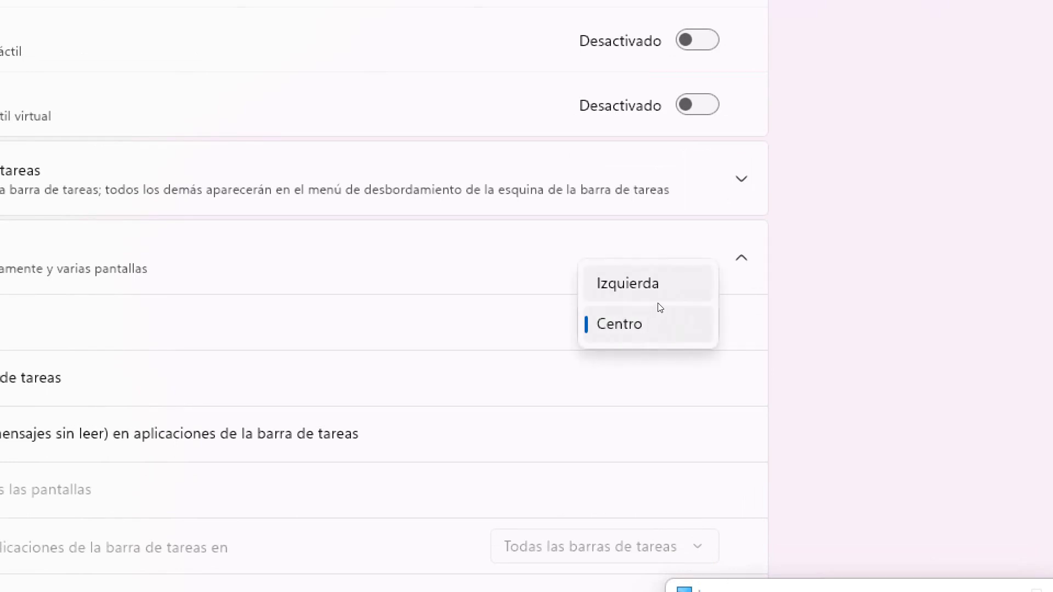
key(super+minus)
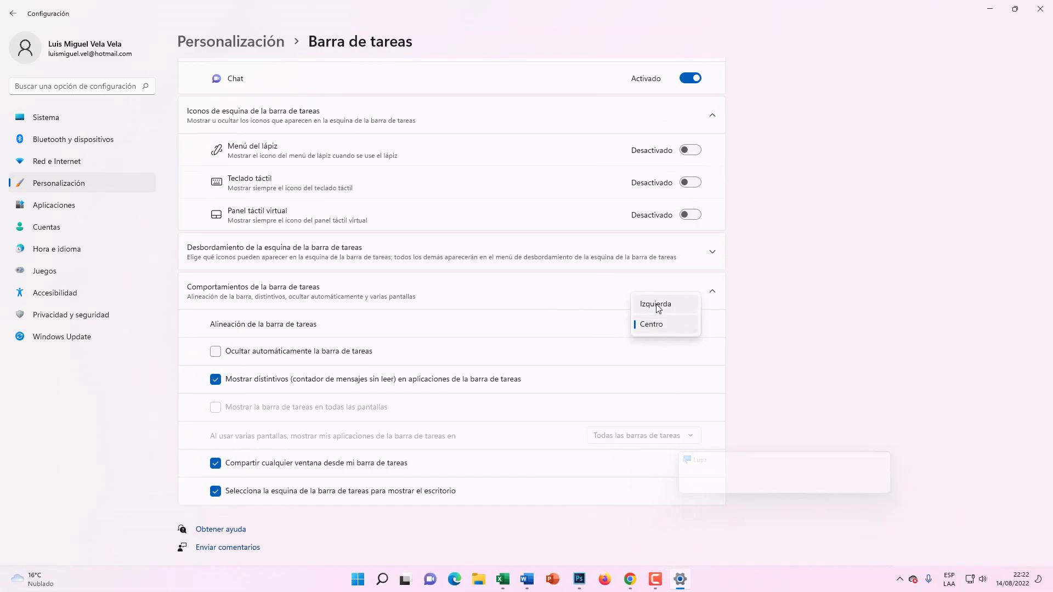
click(659, 308)
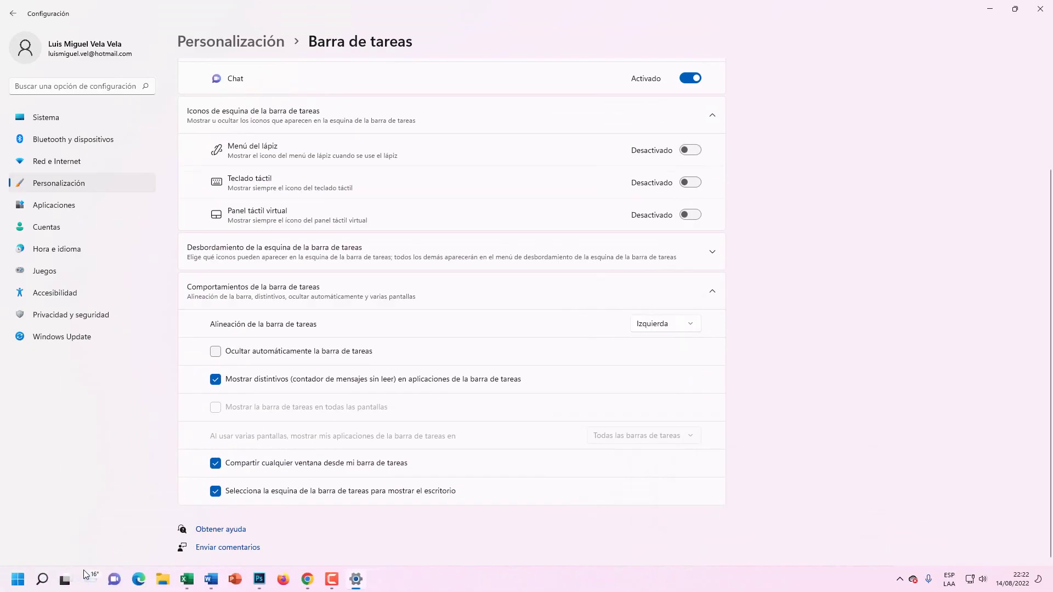
key(super+plus)
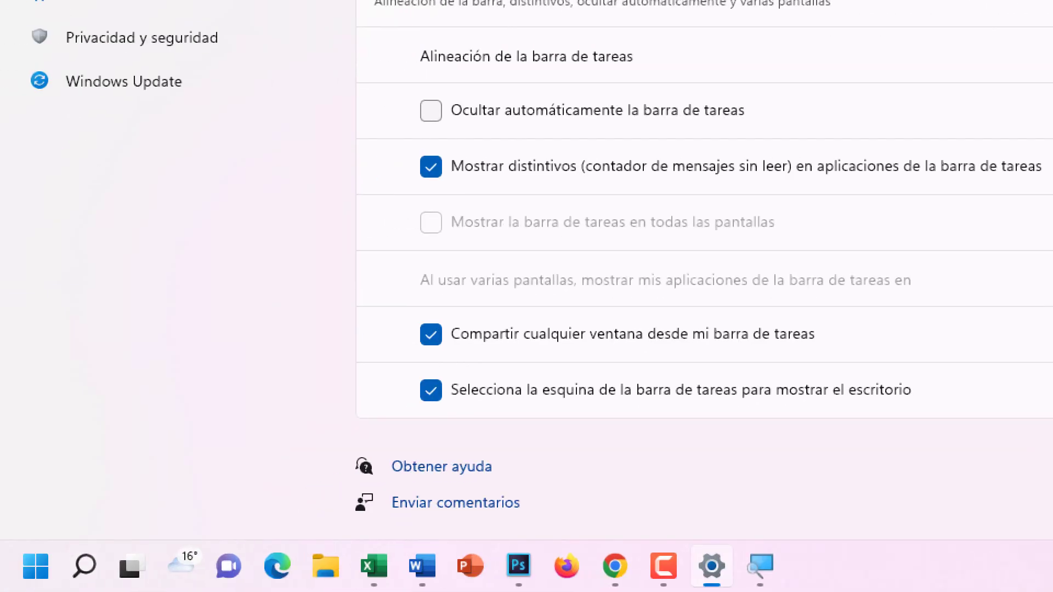
key(super+minus)
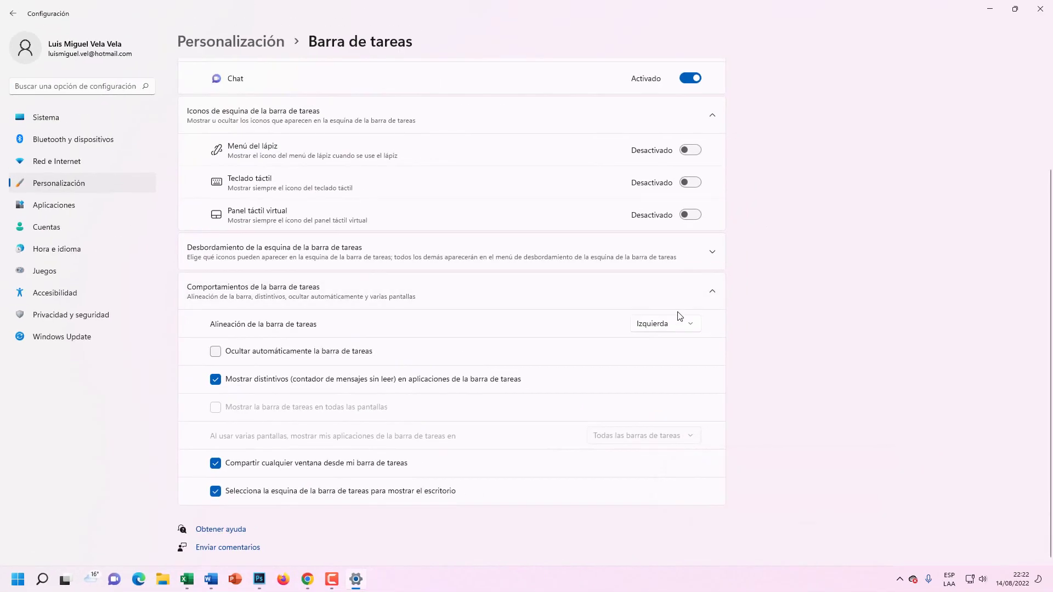
Set the taskbar alignment back to Centro and exit the screen magnifier
key(super+plus)
click(676, 320)
click(666, 344)
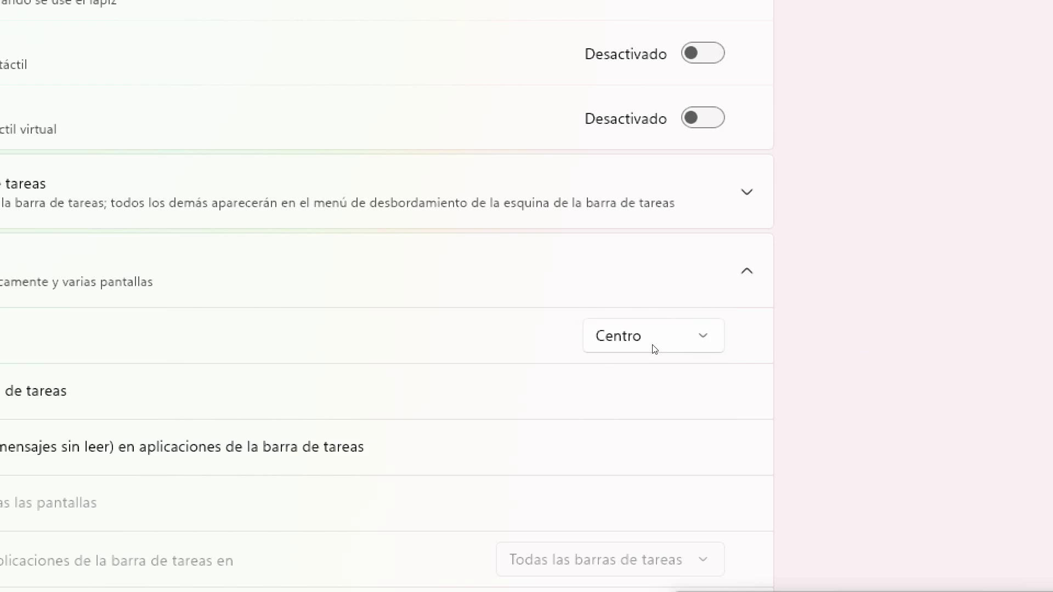
key(super+Escape)
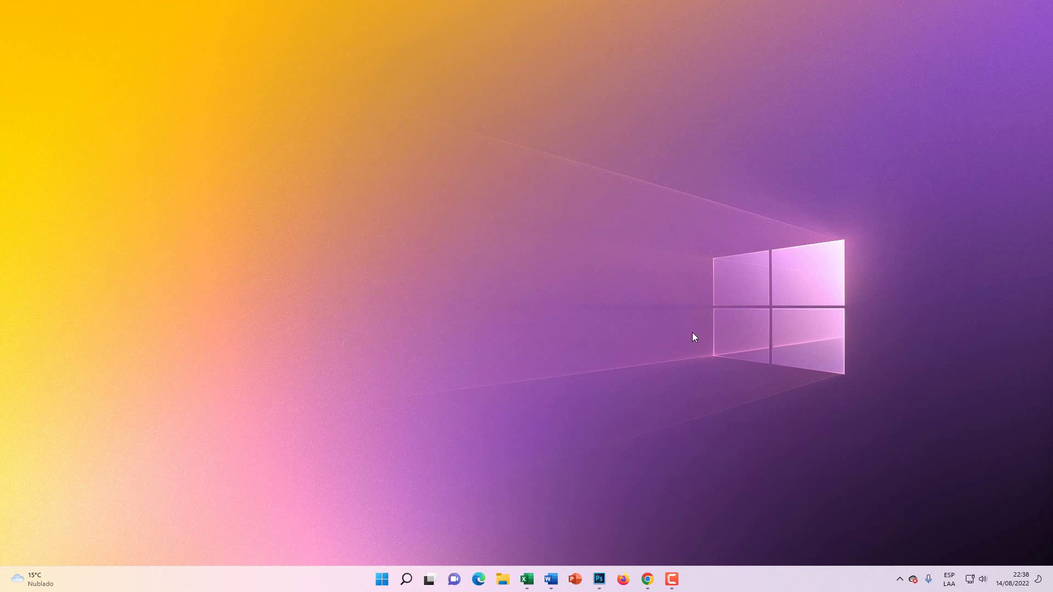
Open Settings from the taskbar and go to the Multitareas page under Sistema
right_click(735, 575)
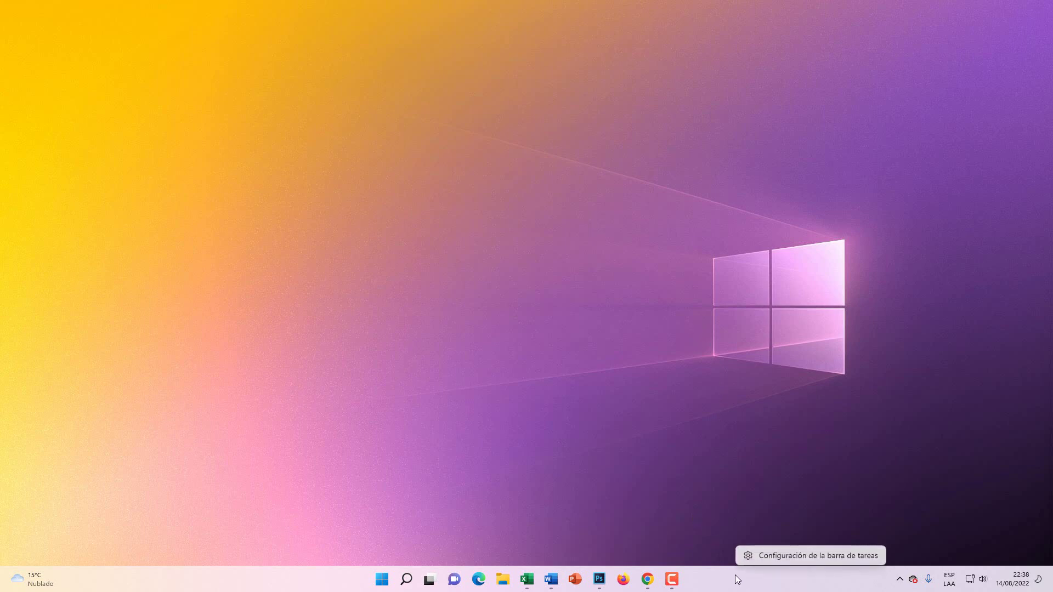
click(817, 557)
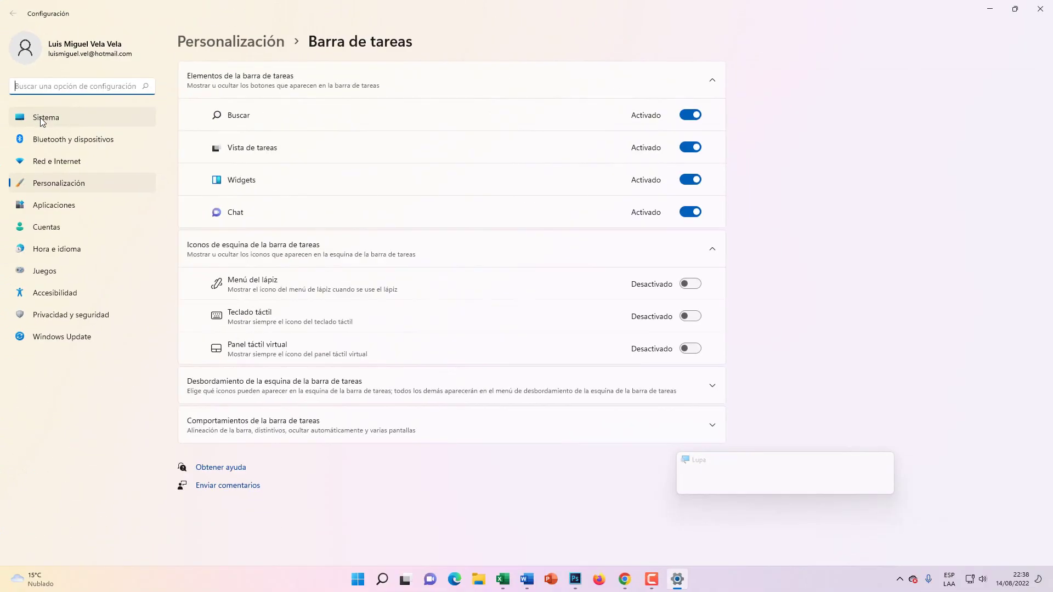
click(42, 121)
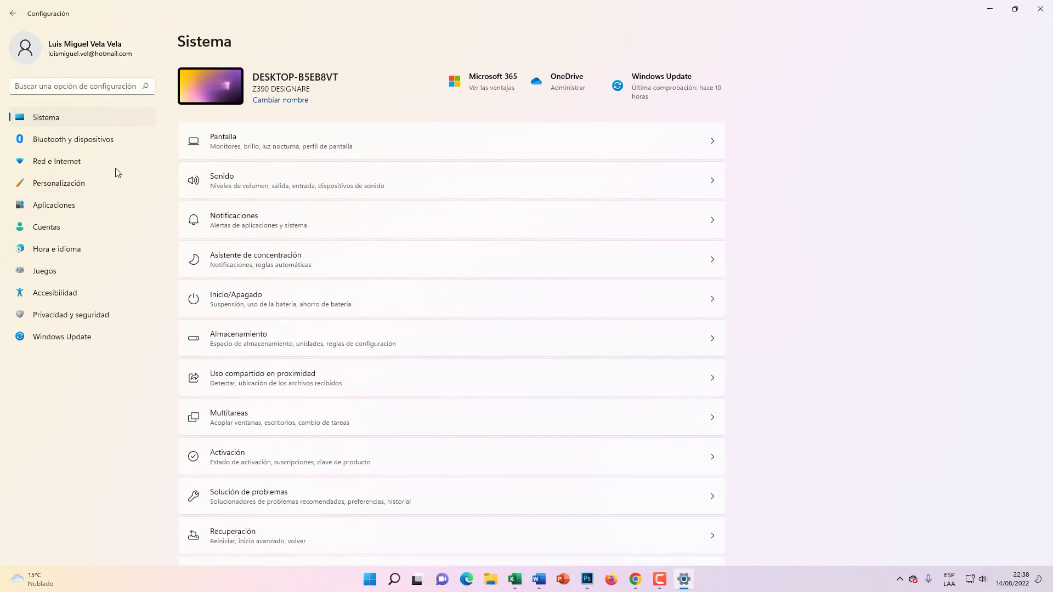
scroll(301, 433, down, 3)
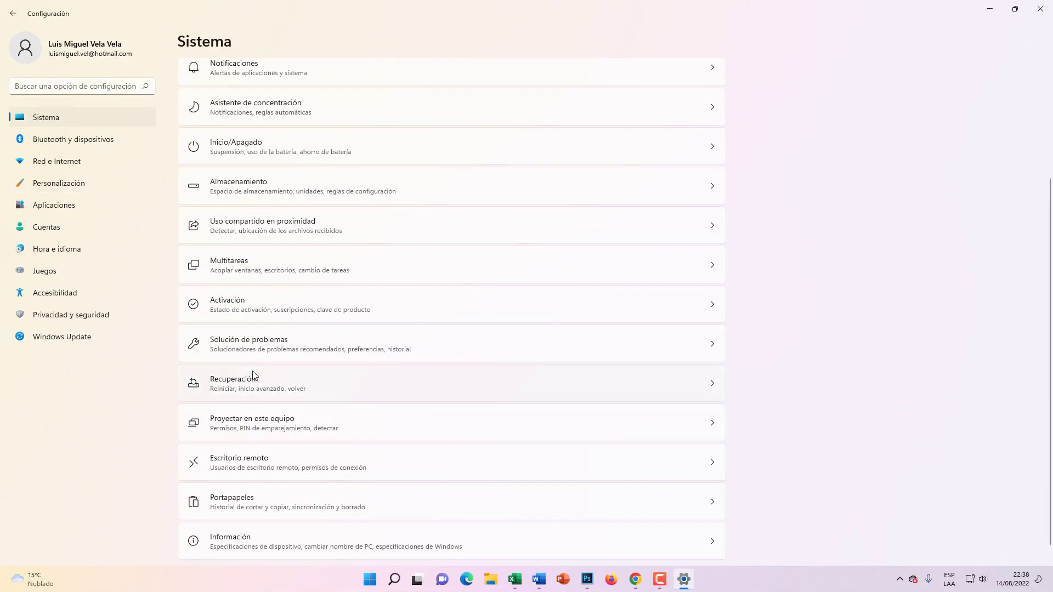
click(242, 270)
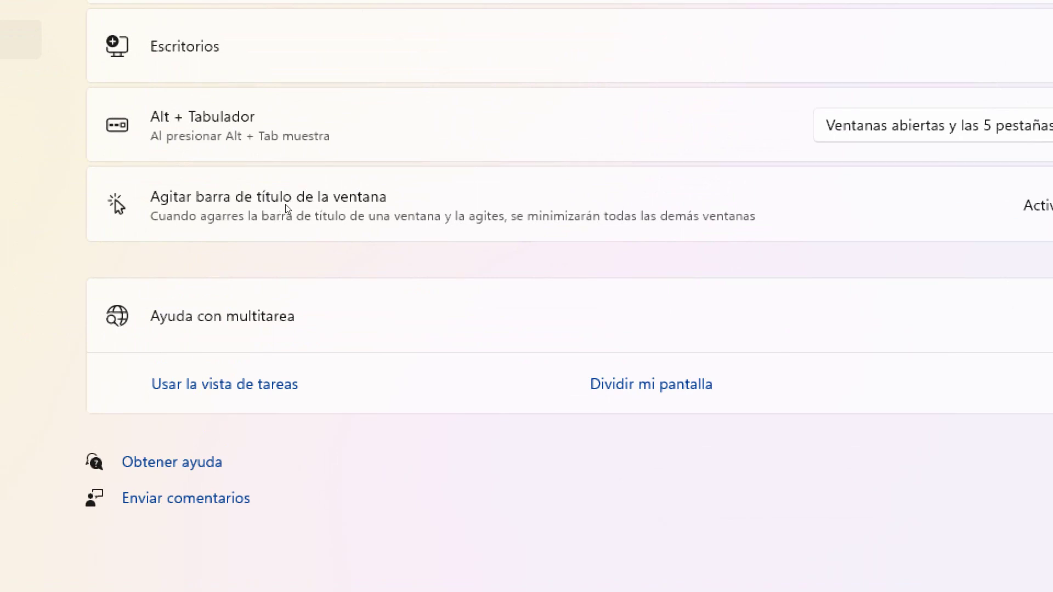
Switch Agitar barra de título de la ventana off and on again, and close Settings
click(854, 204)
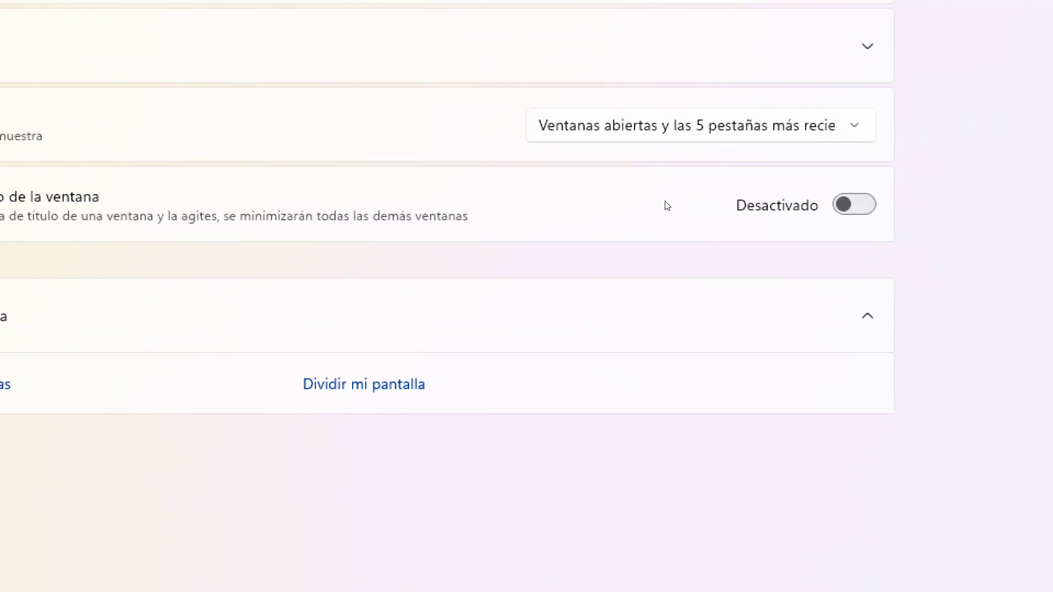
click(713, 205)
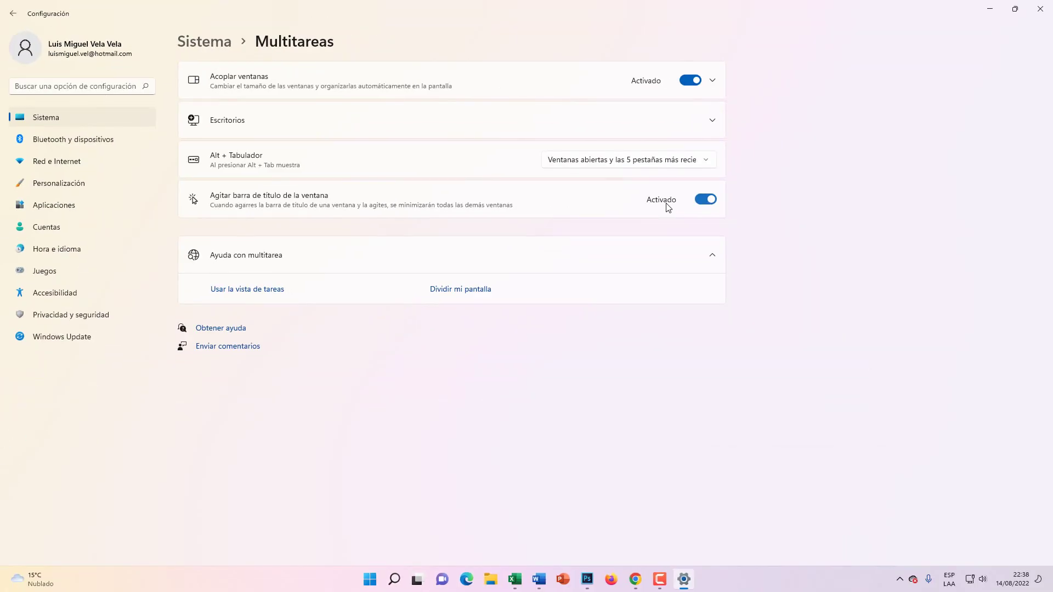
click(1041, 8)
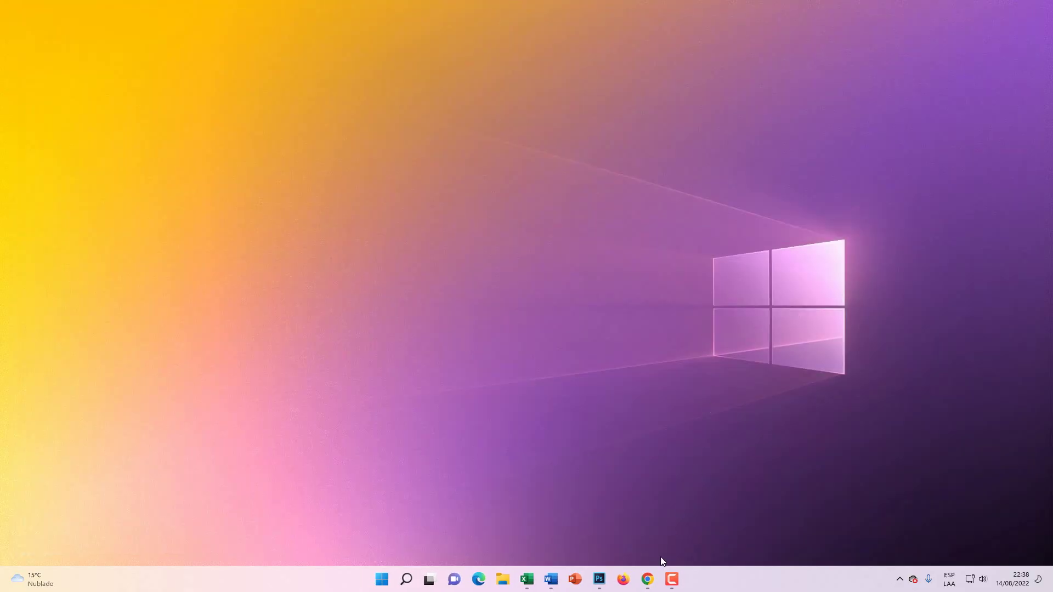
Restore the maximized Chrome window to a smaller size and place it in front of the Word and Excel windows
click(647, 579)
double_click(508, 5)
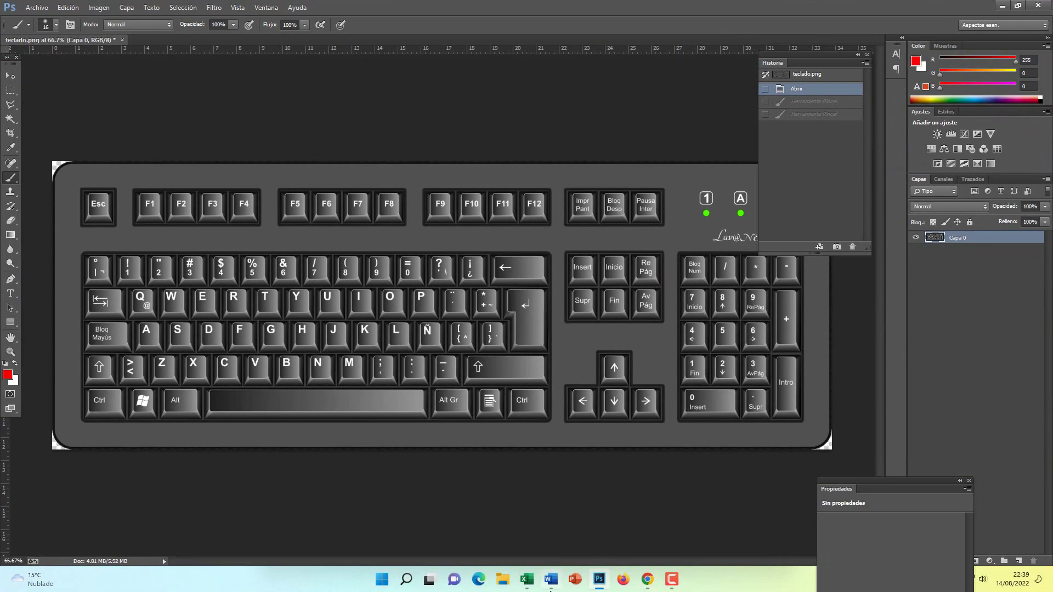
click(539, 581)
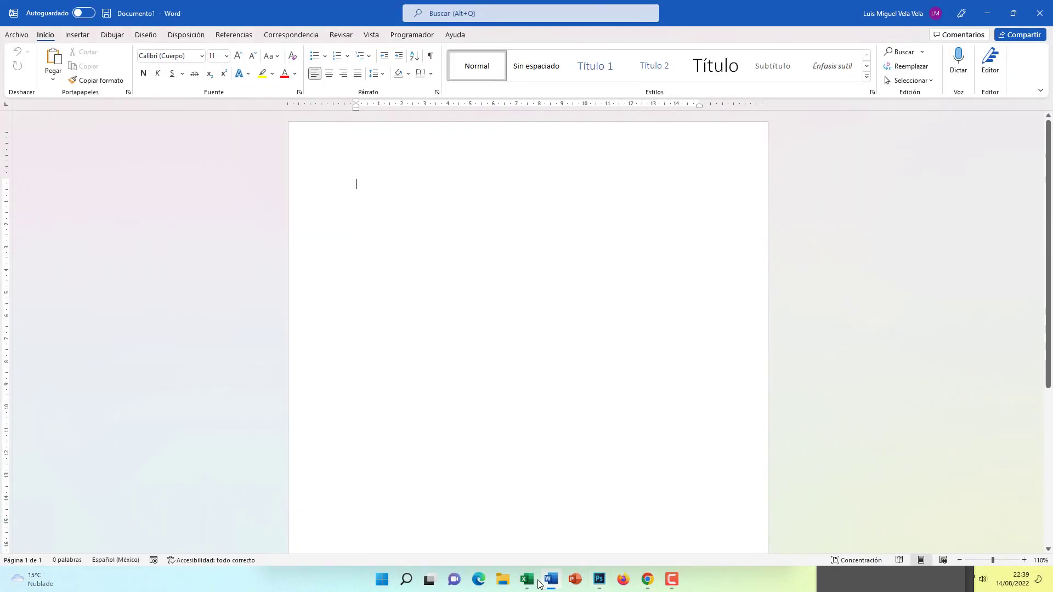
click(527, 580)
click(647, 580)
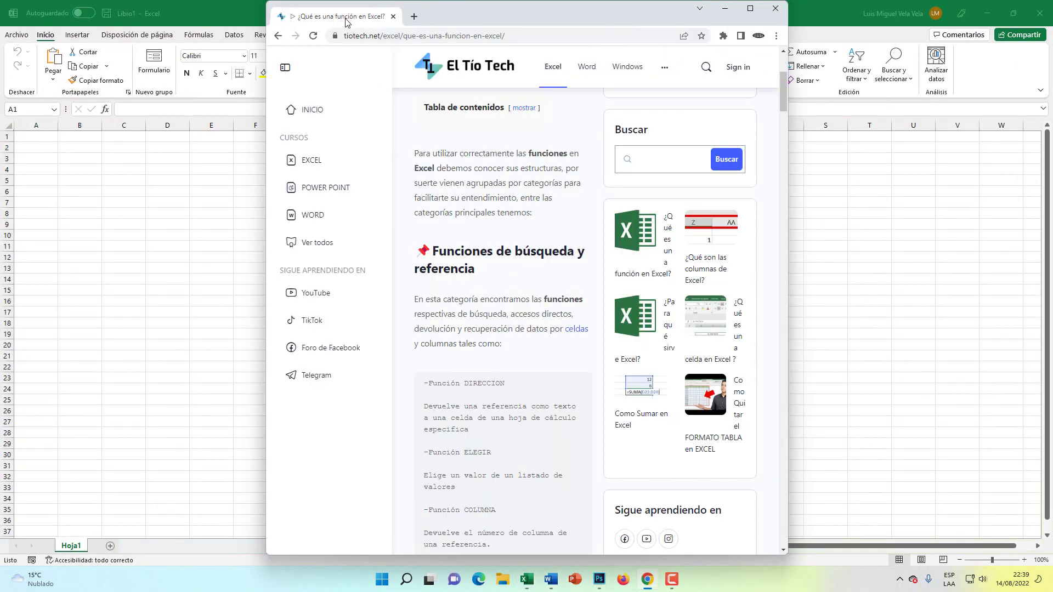
Move the Chrome window around over the Excel sheet and shake it by its title bar to minimize all other windows
drag(464, 16, 436, 209)
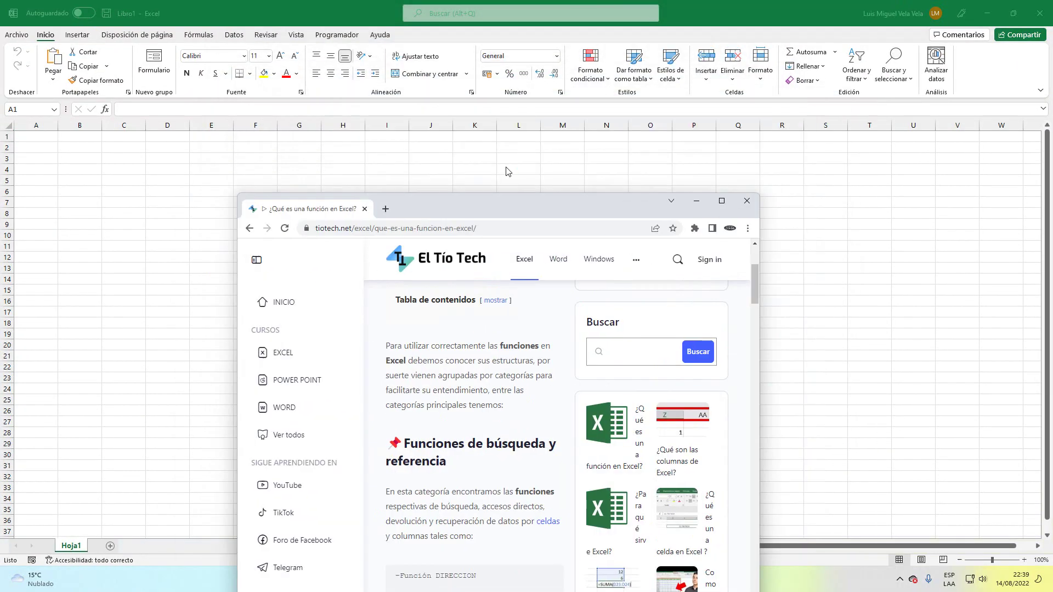
drag(508, 201, 483, 69)
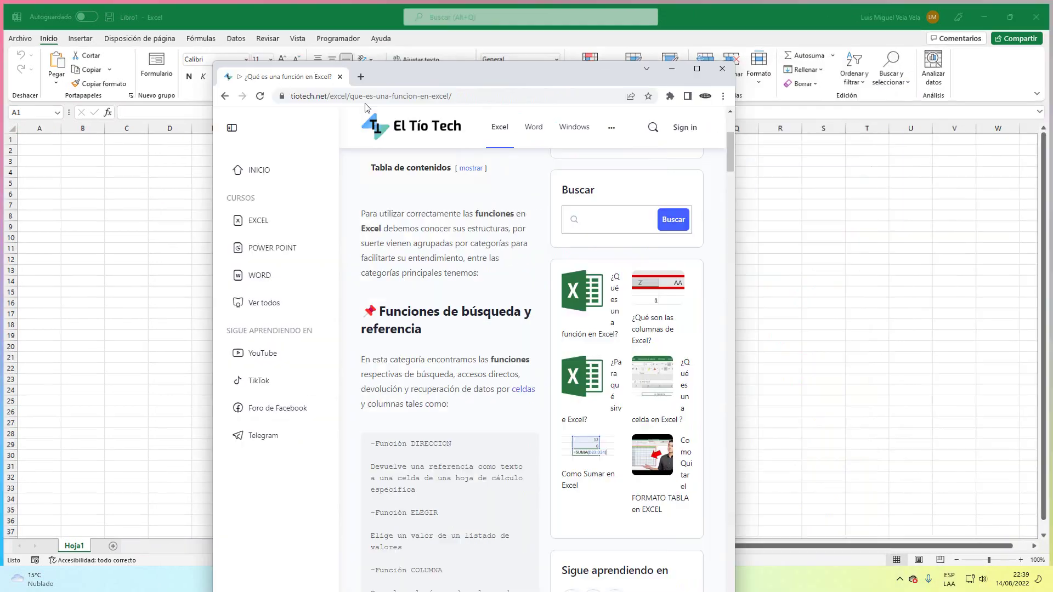
drag(366, 107, 503, 91)
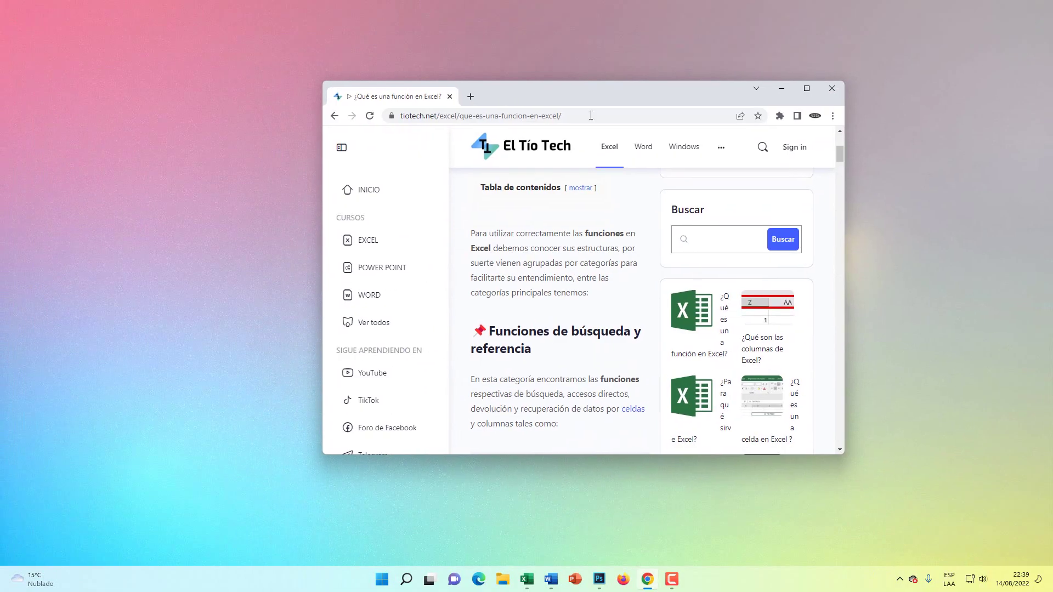
Maximize the Chrome window and bring back the minimized Word and Excel windows
click(808, 87)
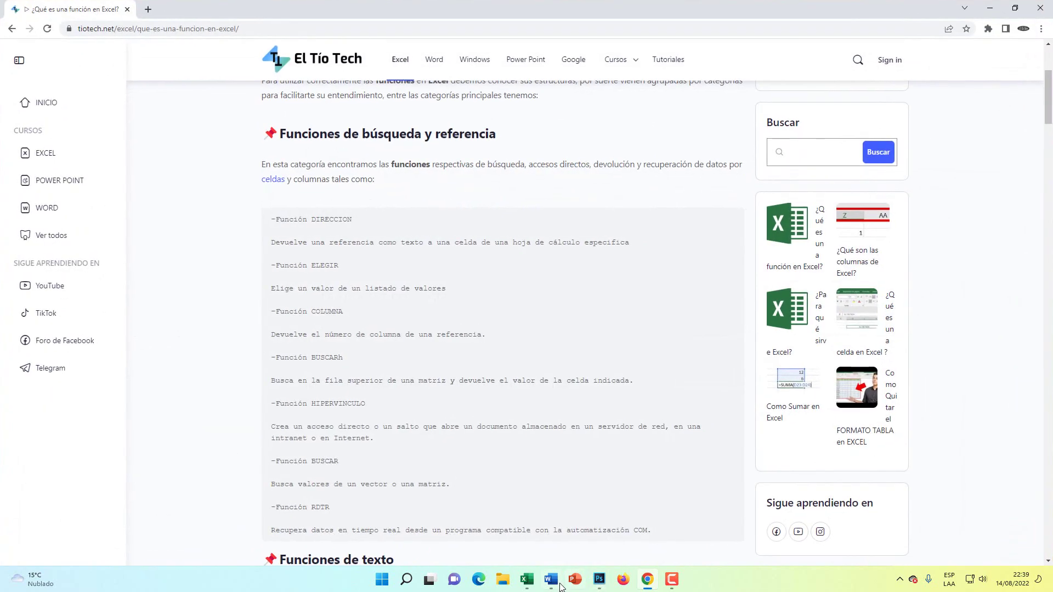
click(551, 579)
click(527, 583)
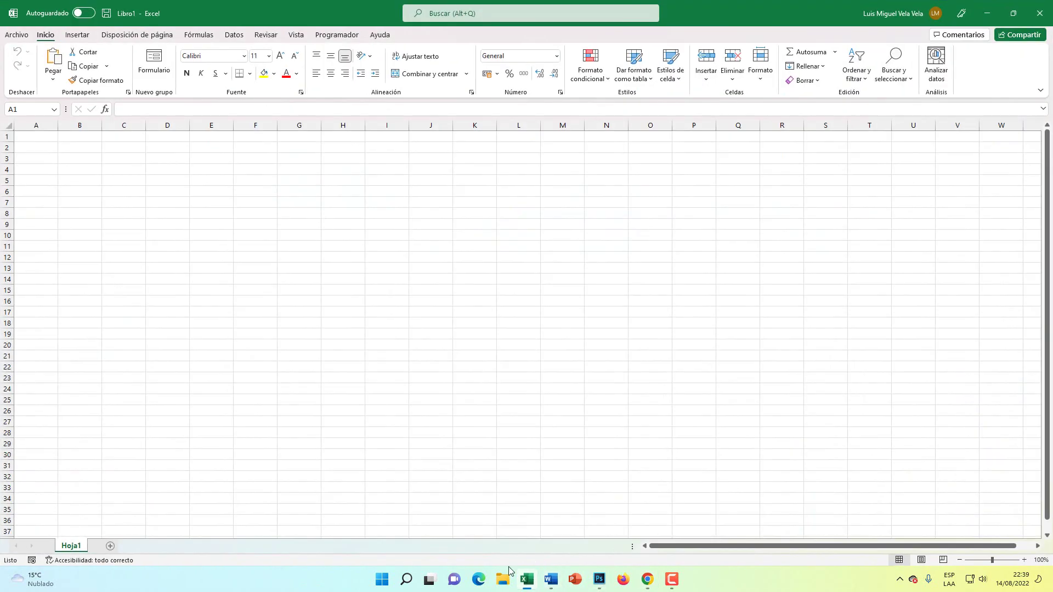
Shake the Excel window out of its maximized state to minimize all other windows, and bring back the Word, Photoshop and Chrome windows
drag(737, 8, 653, 159)
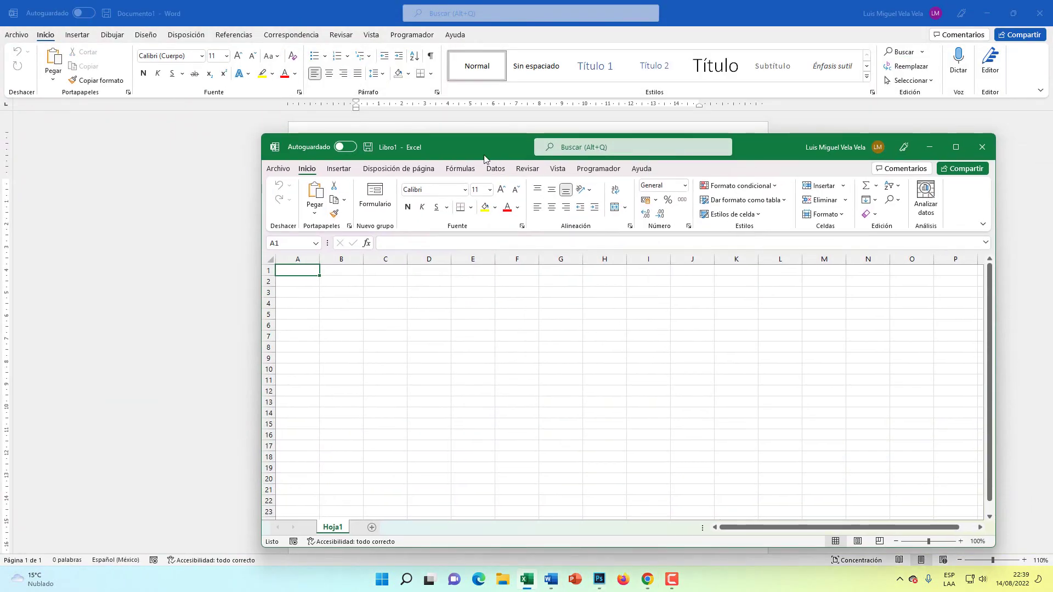
drag(478, 146, 423, 109)
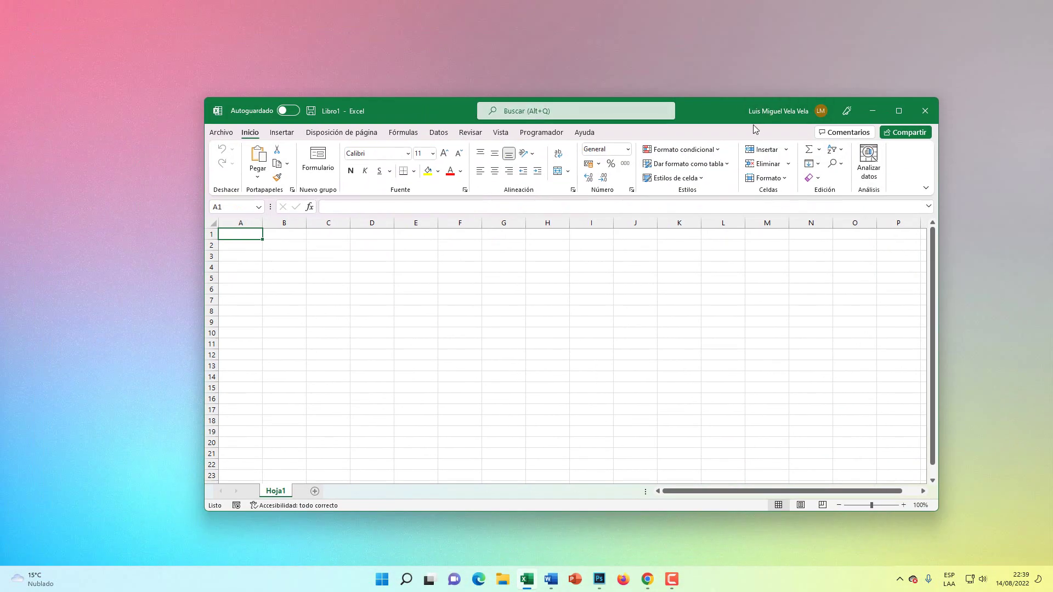
click(551, 580)
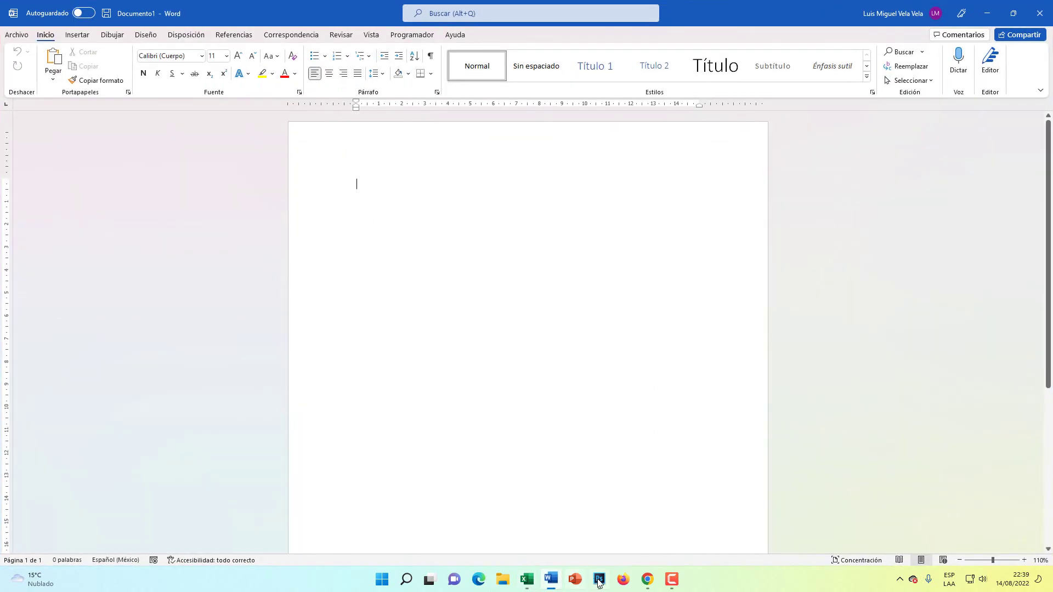
click(599, 579)
click(648, 580)
Switch to Word, restore its window and shake it by the title bar to minimize the other windows, and maximize it again
click(551, 580)
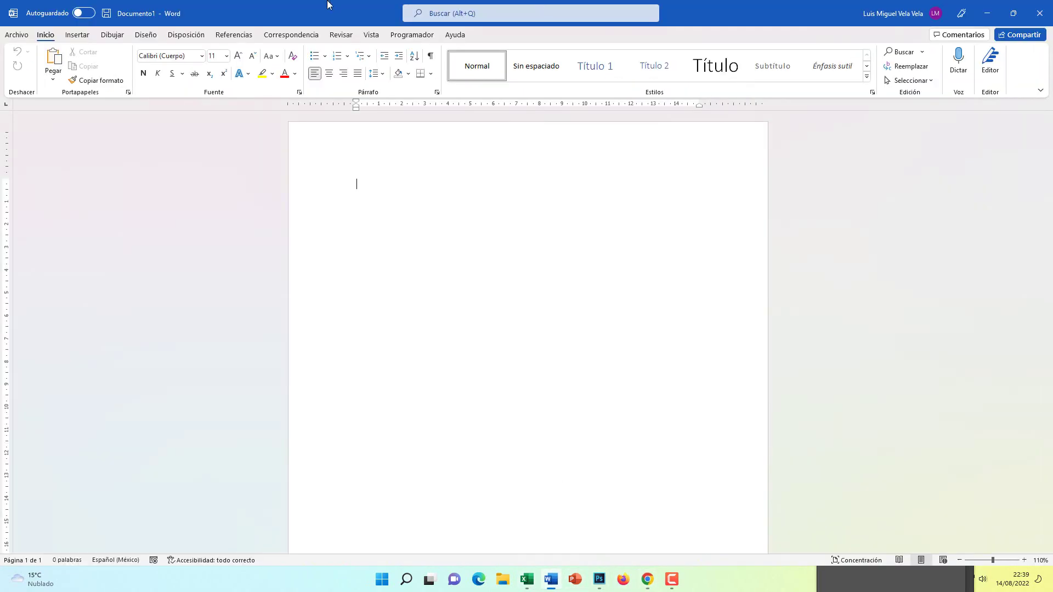
double_click(326, 7)
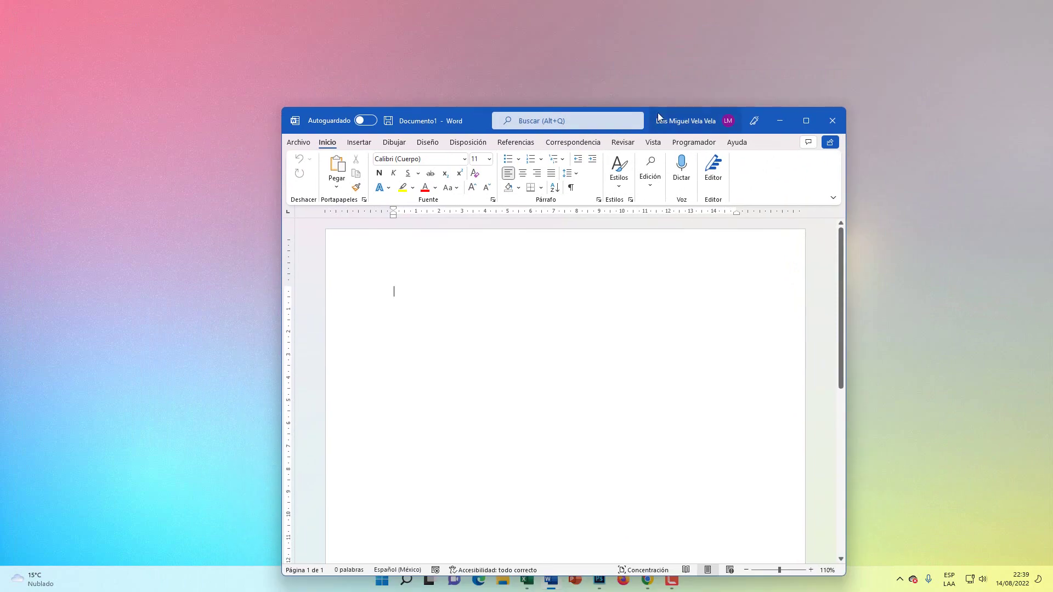
click(806, 121)
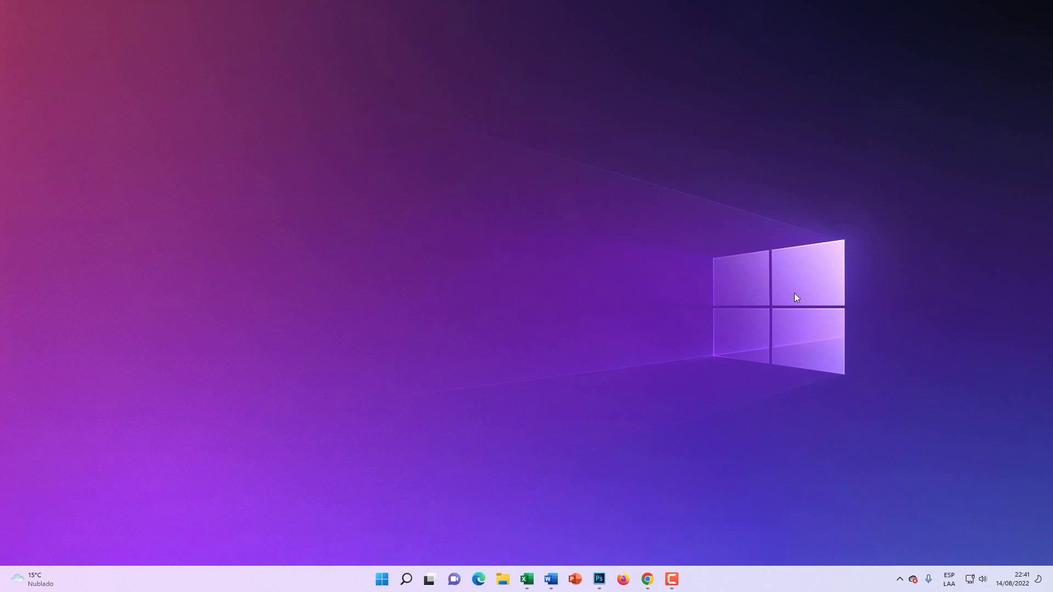
Search Windows for "bloc", open Bloc de notas, and move its window to the middle of the desktop
click(406, 582)
text(bloc)
key(Return)
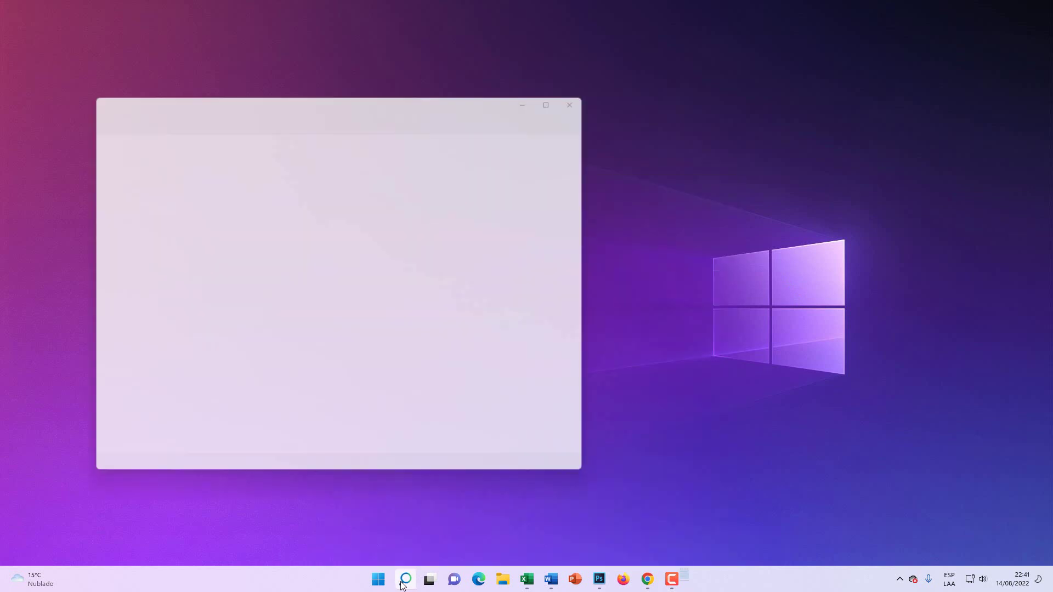
drag(165, 107, 346, 188)
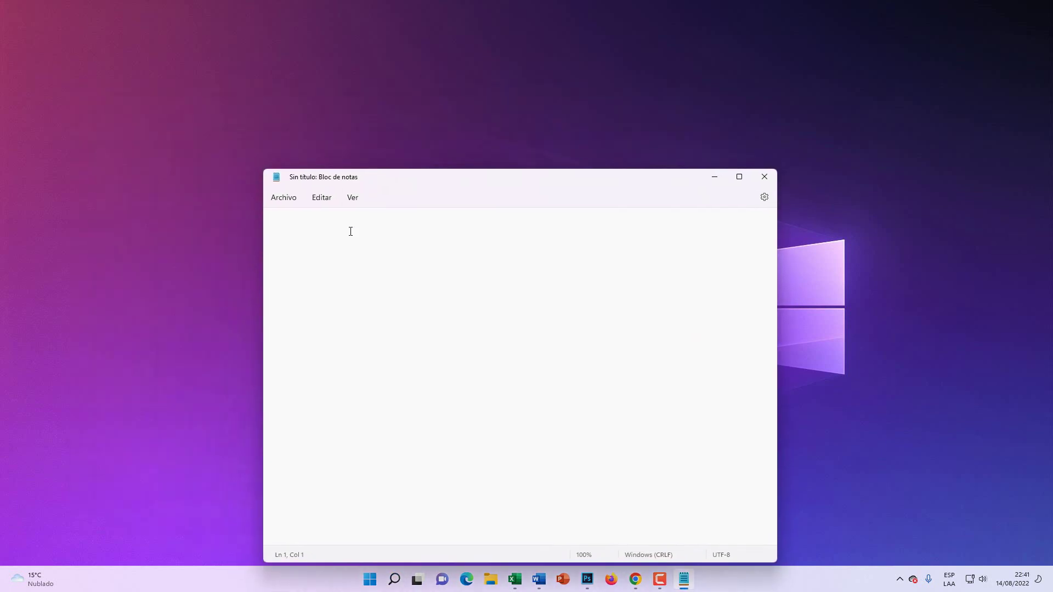
Write "Windows + V" in the empty note and minimize Bloc de notas
text(Windows )
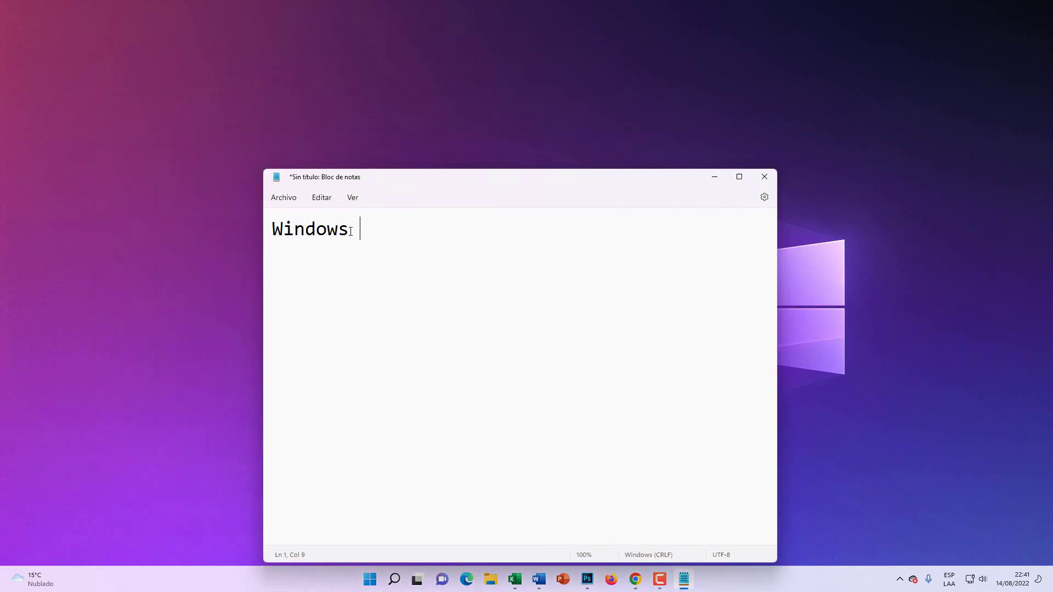
text(+ V)
click(711, 182)
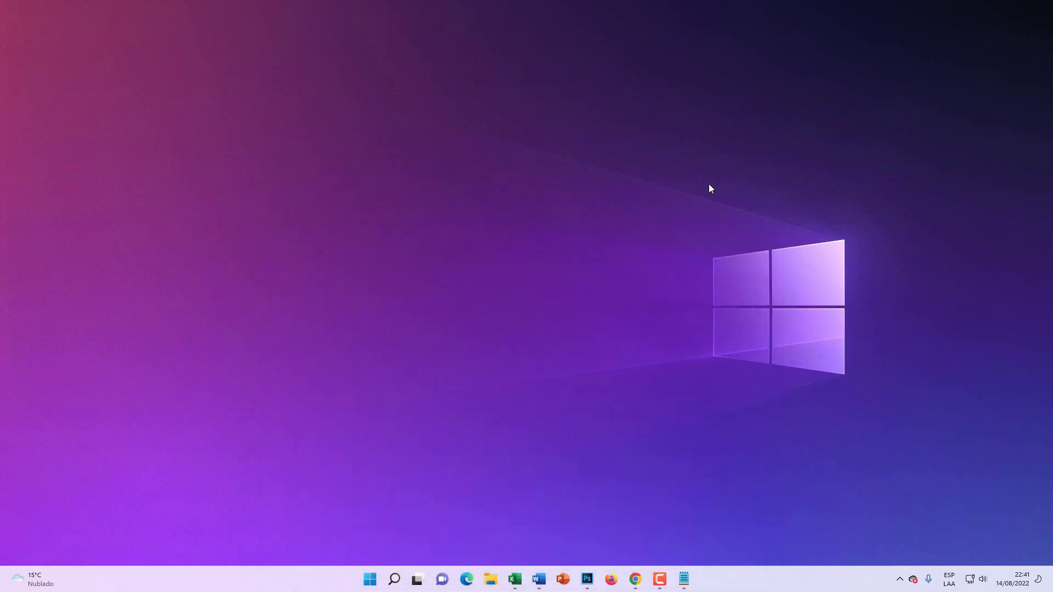
Open the clipboard history and examine its entries with Magnifier at 200%, and close both
key(super+v)
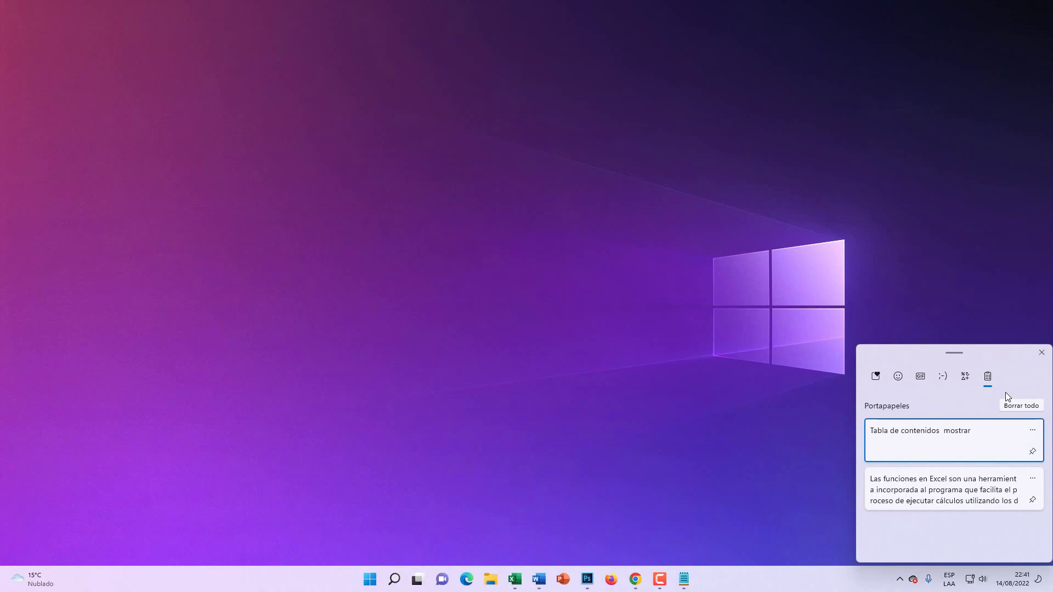
key(super+plus)
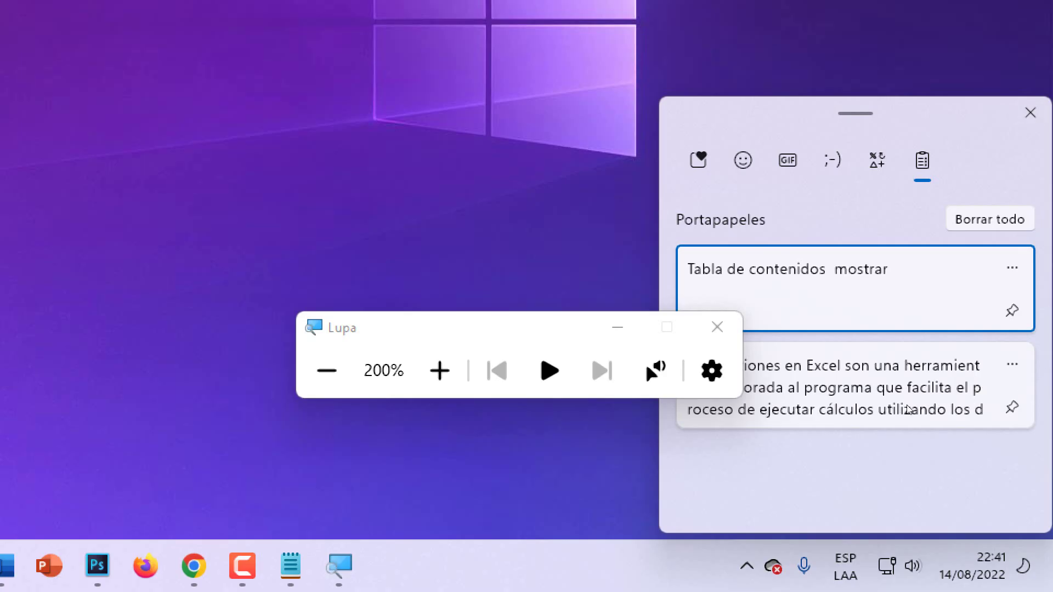
key(Escape)
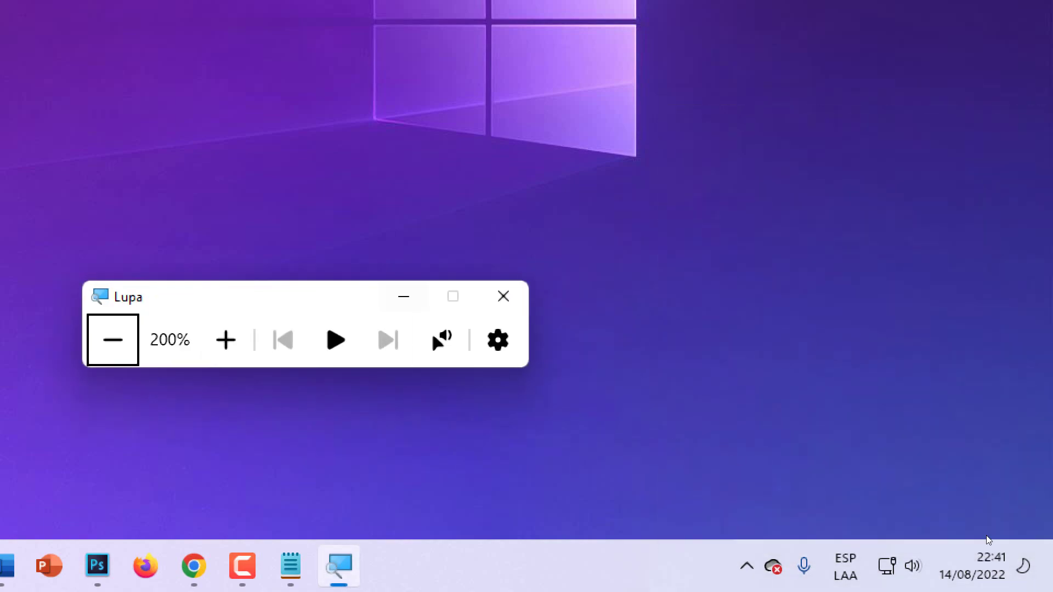
key(super+Escape)
Switch to Chrome and open the INICIO page of the El Tío Tech site
key(alt+Tab)
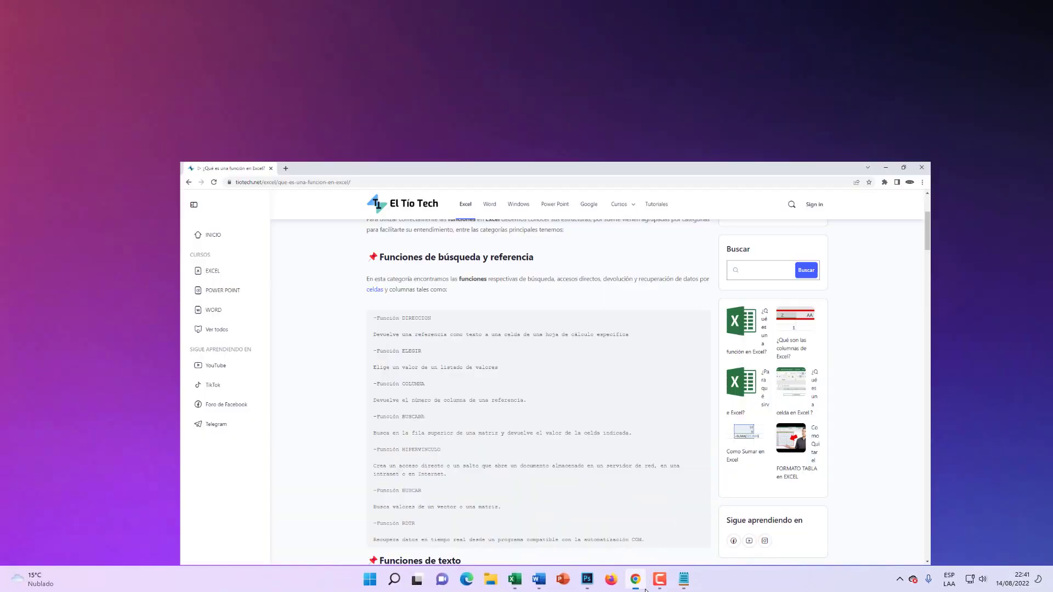
scroll(325, 318, up, 4)
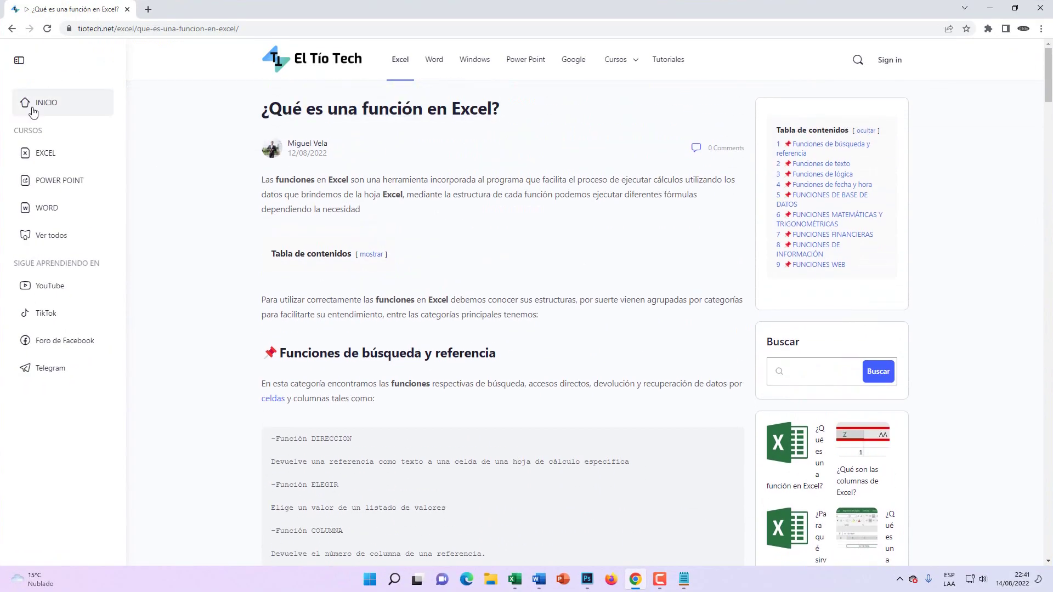
click(70, 116)
Copy the heading "Fórmate profesionalmente" from the home page
scroll(342, 352, down, 7)
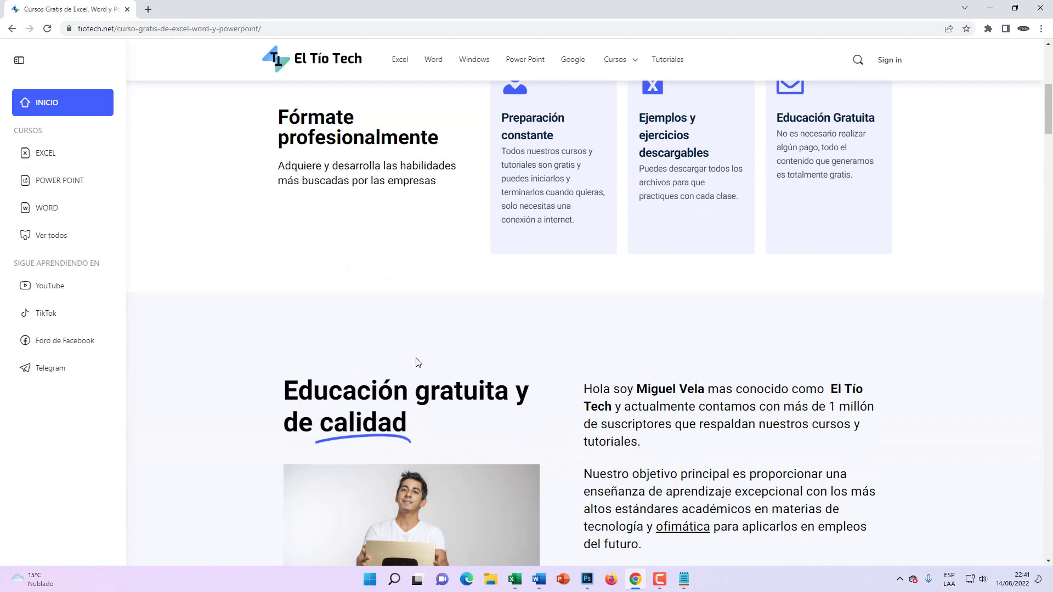
scroll(417, 360, up, 2)
drag(279, 226, 450, 254)
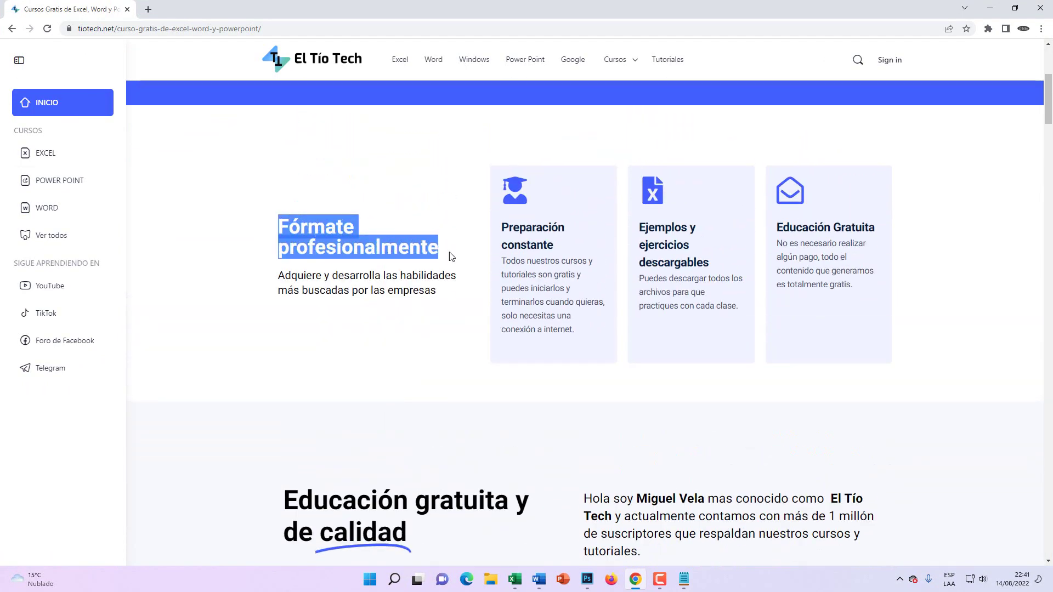
right_click(325, 248)
click(349, 260)
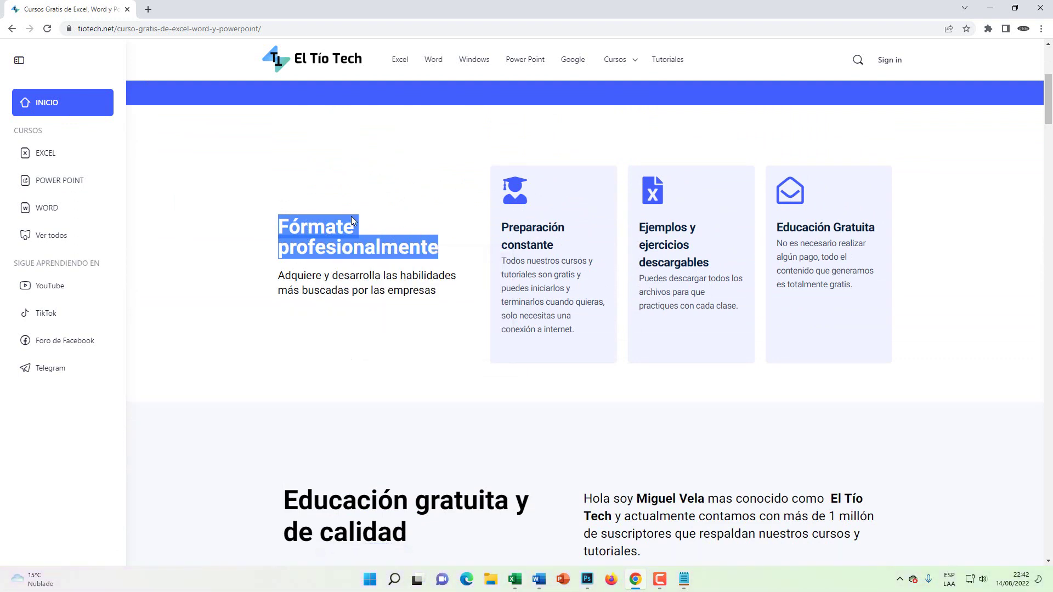
Show the note in Bloc de notas briefly, and examine the copied heading in the clipboard history at 200% magnification
click(684, 579)
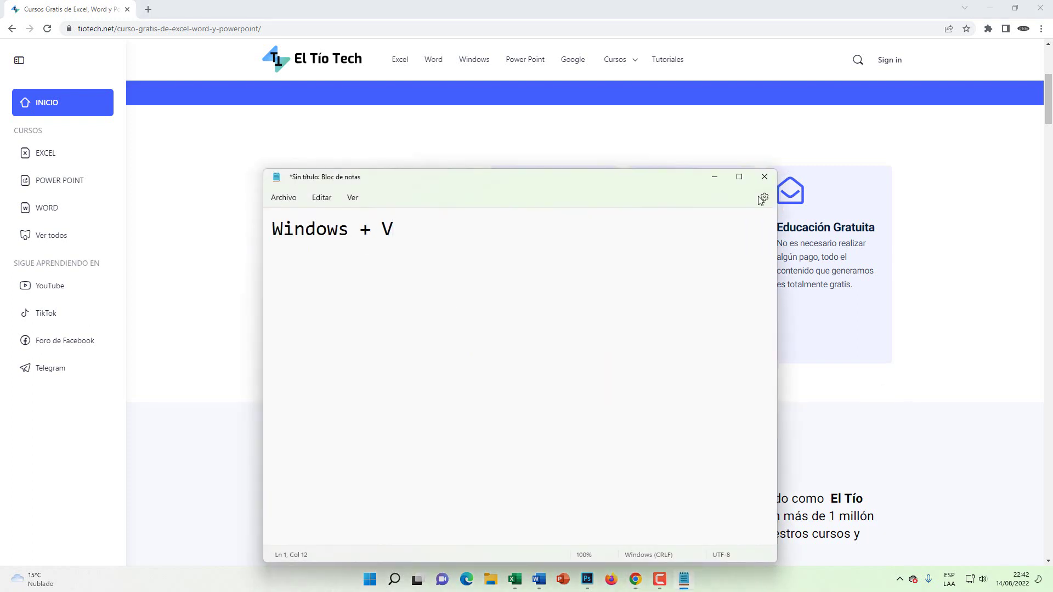
click(715, 177)
key(super+v)
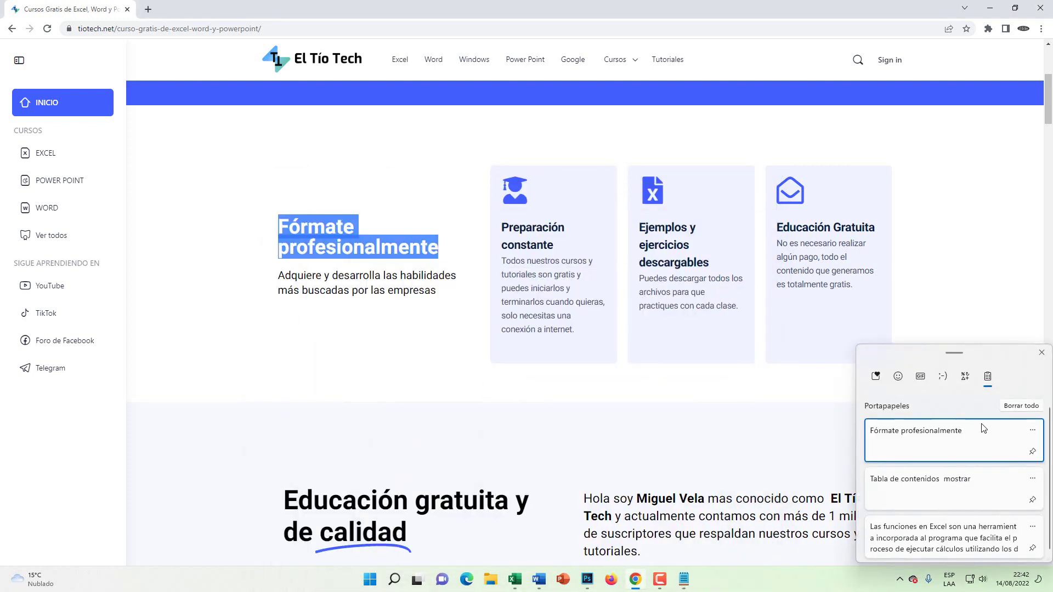
key(super+plus)
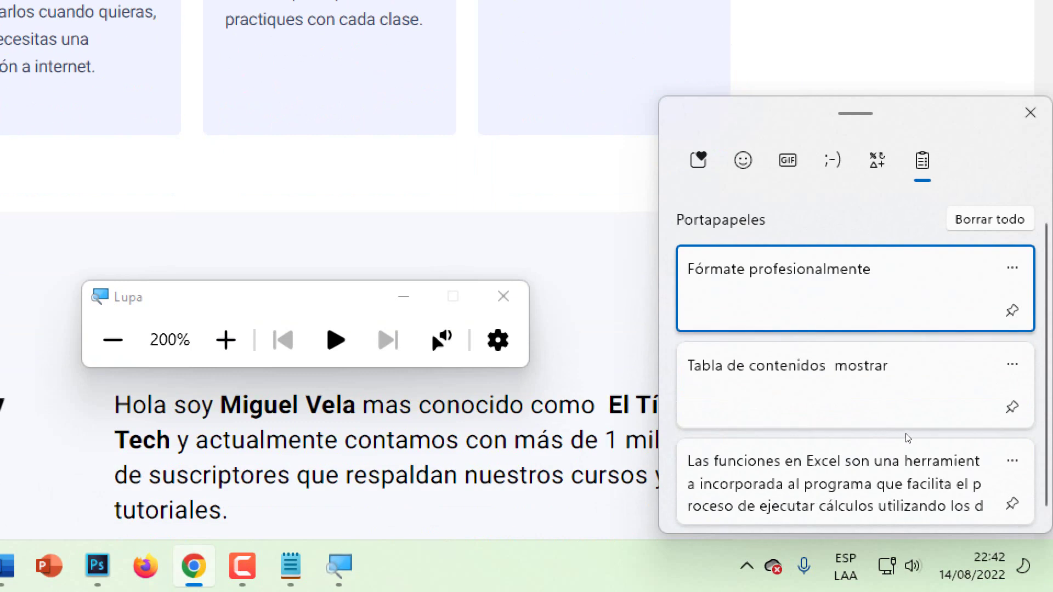
key(super+Escape)
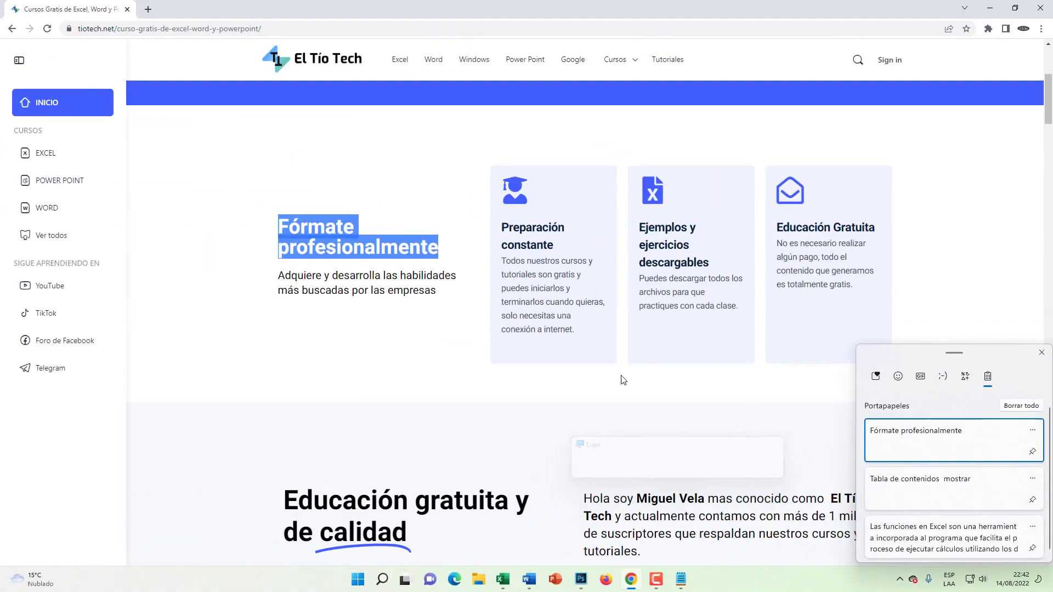
Copy the photo under the heading "Educación gratuita y de calidad" on the home page
scroll(581, 456, down, 1)
scroll(578, 453, up, 2)
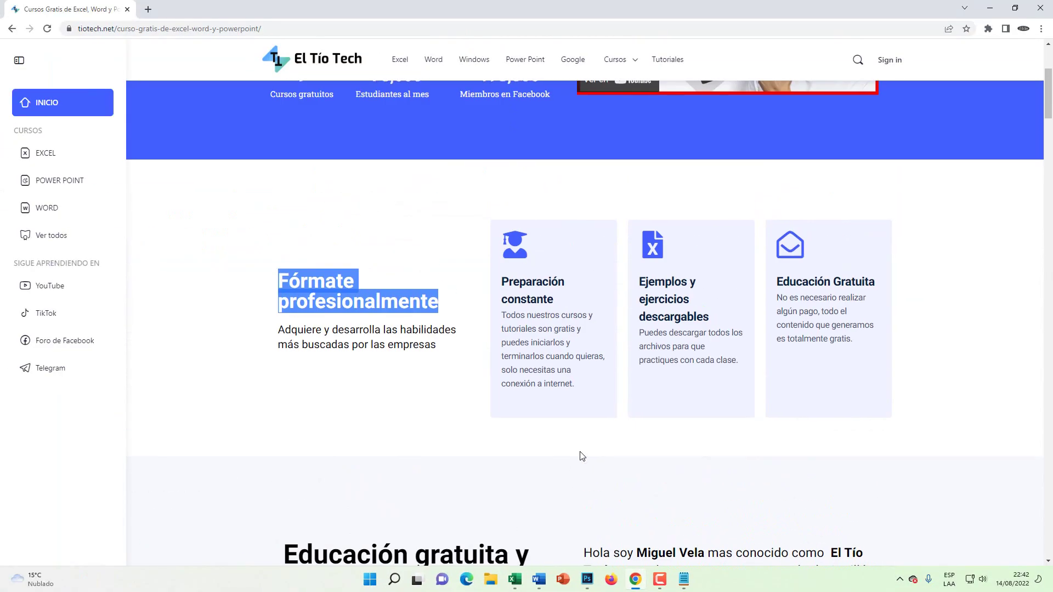
scroll(475, 336, down, 8)
right_click(397, 229)
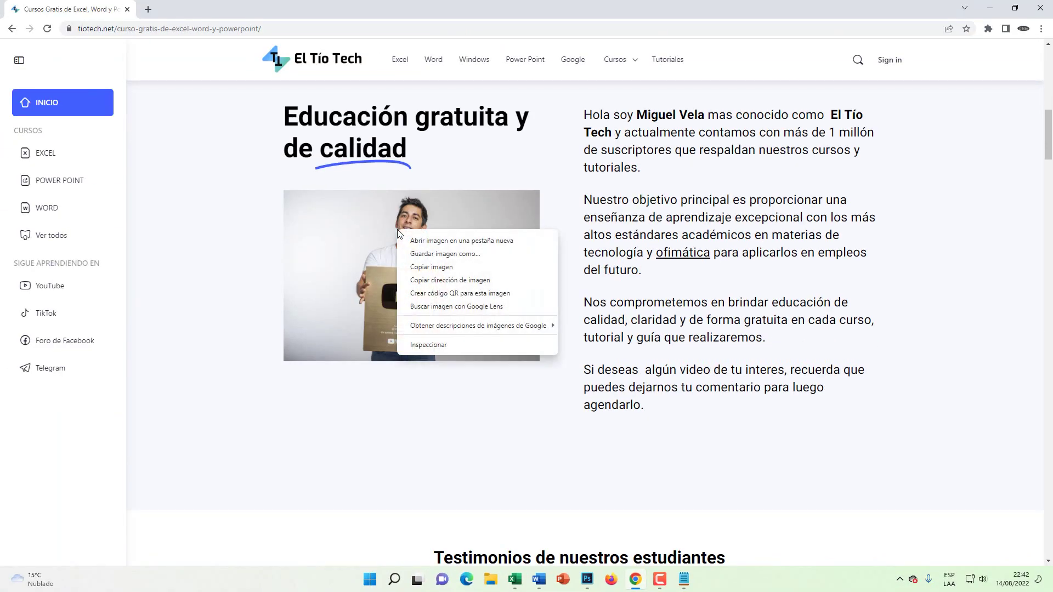
click(434, 267)
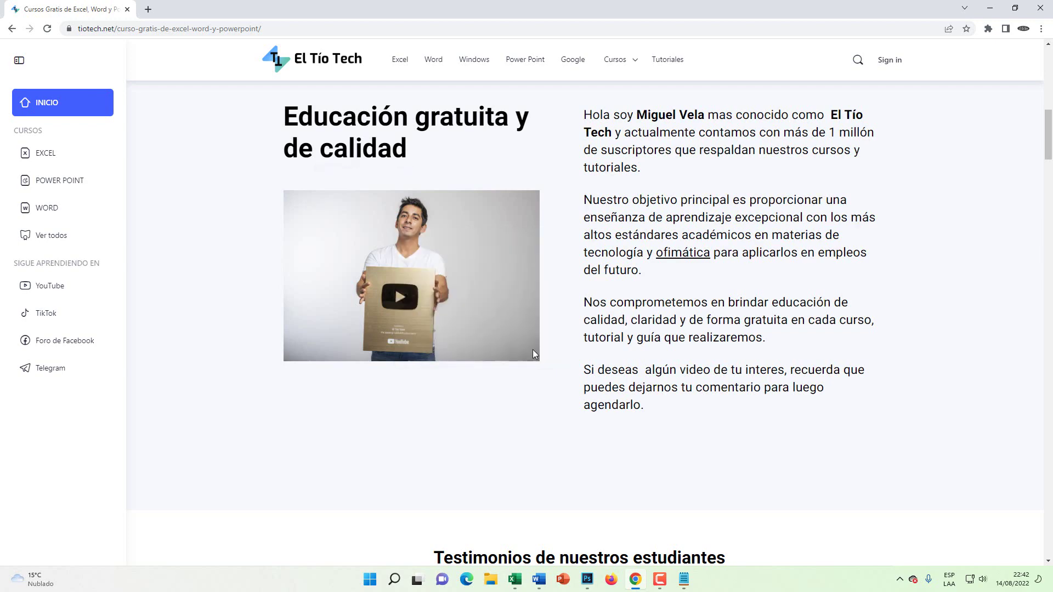
Show the note once more, and examine the copied photo in the clipboard history at 200% magnification
click(683, 586)
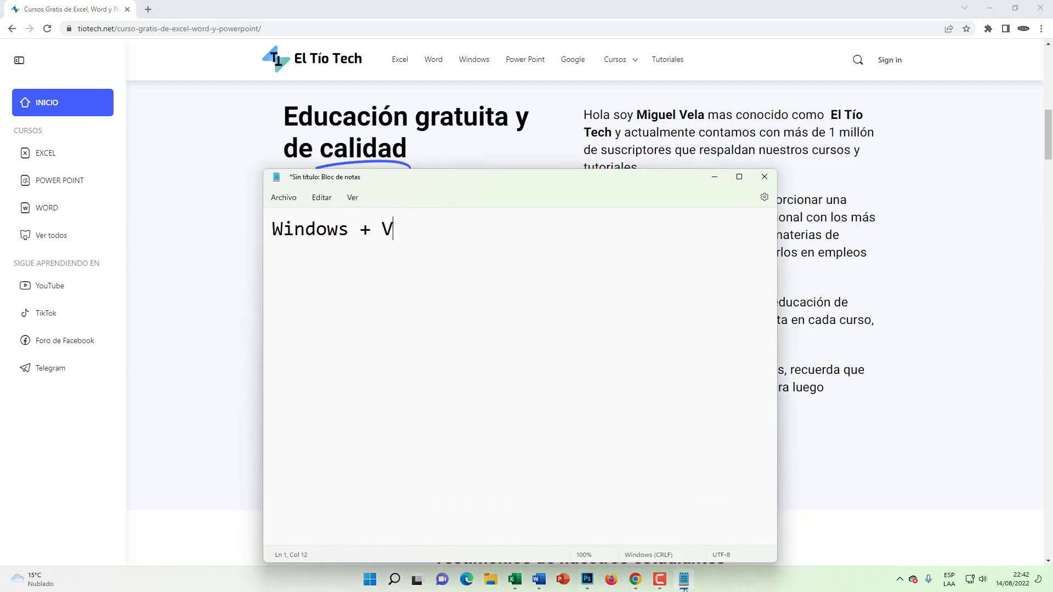
click(683, 586)
key(super+v)
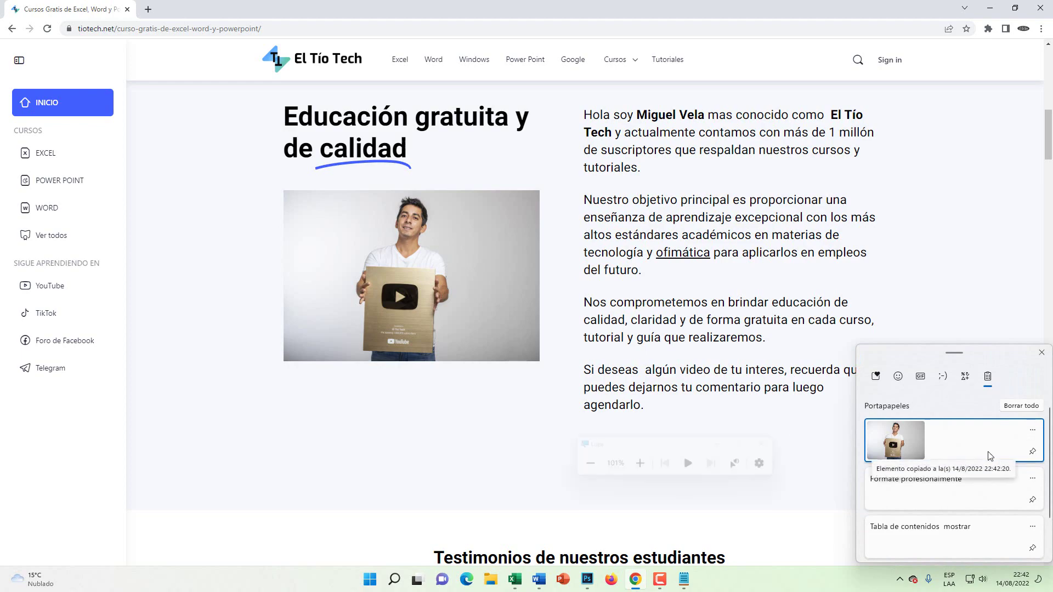
key(super+plus)
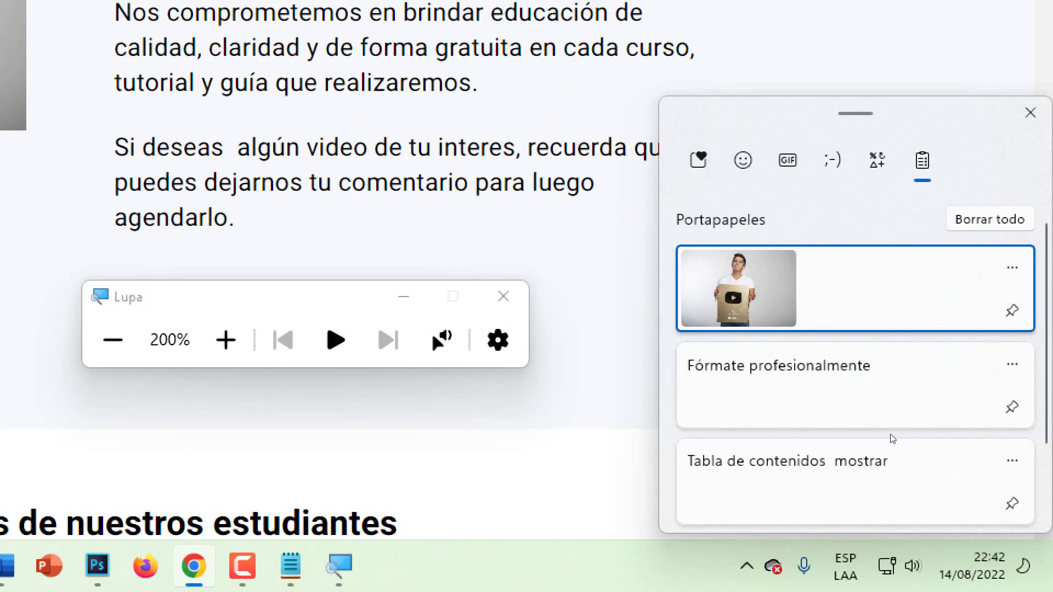
key(super+minus)
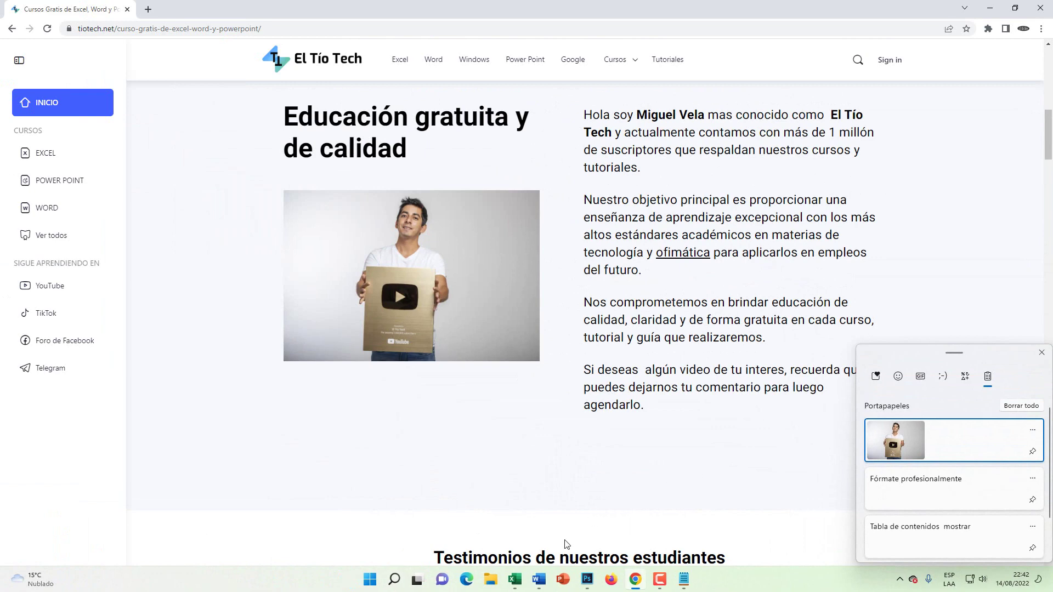
Switch to Word and paste the copied photo from the clipboard history into the blank document
click(539, 580)
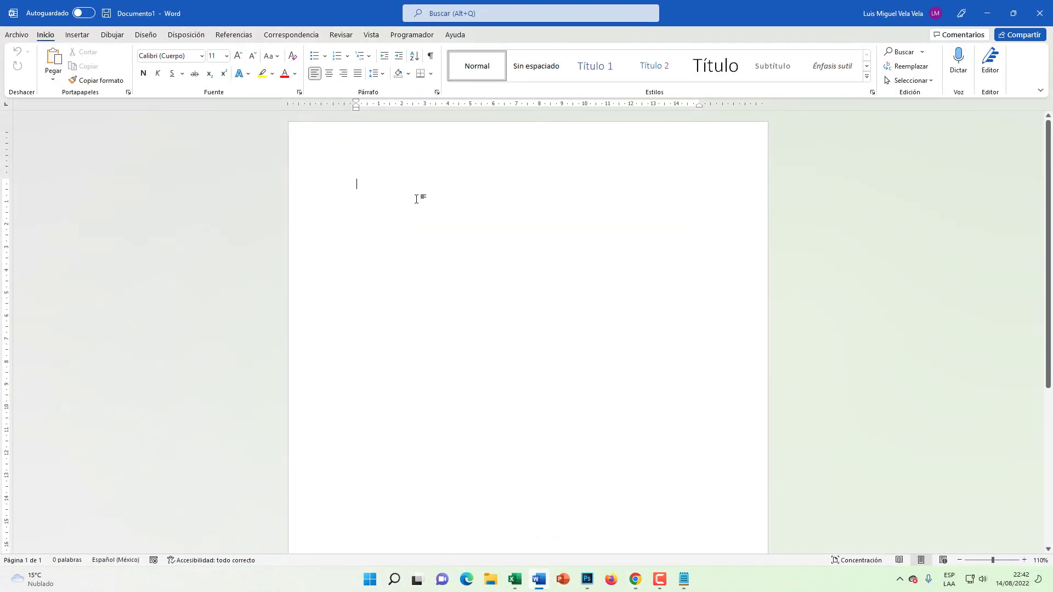
key(super+v)
click(433, 288)
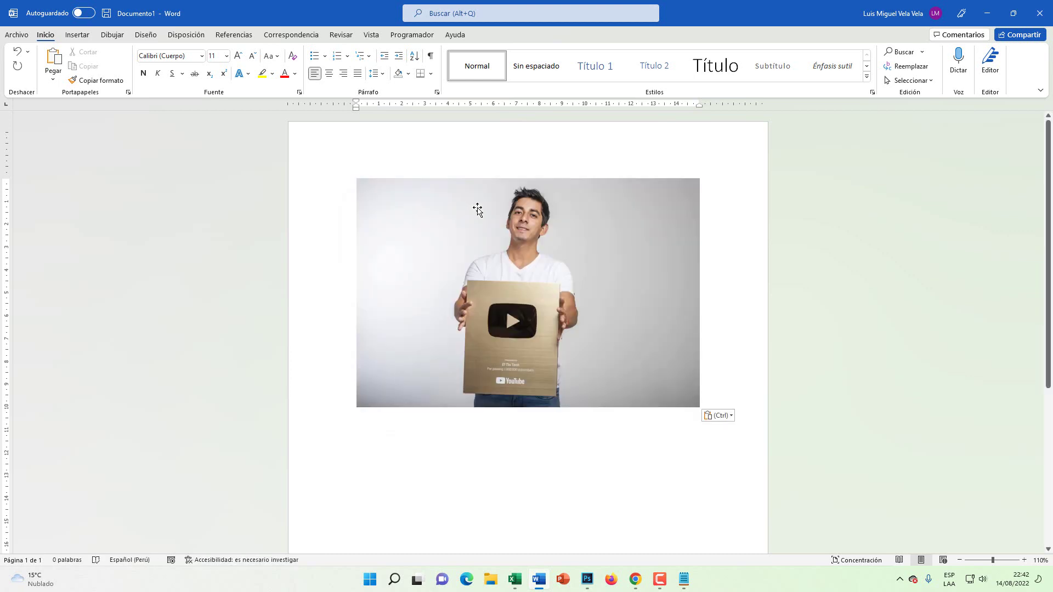
Paste the clipboard history entry "Tabla de contenidos mostrar" below the photo and magnify the result to 200%
click(467, 462)
key(super+v)
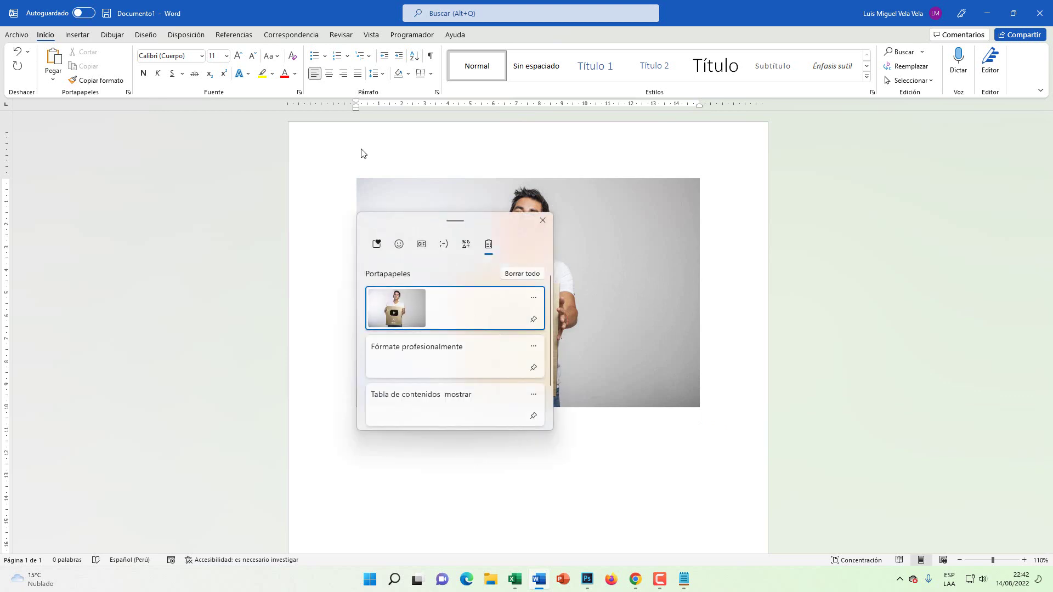
scroll(462, 356, down, 1)
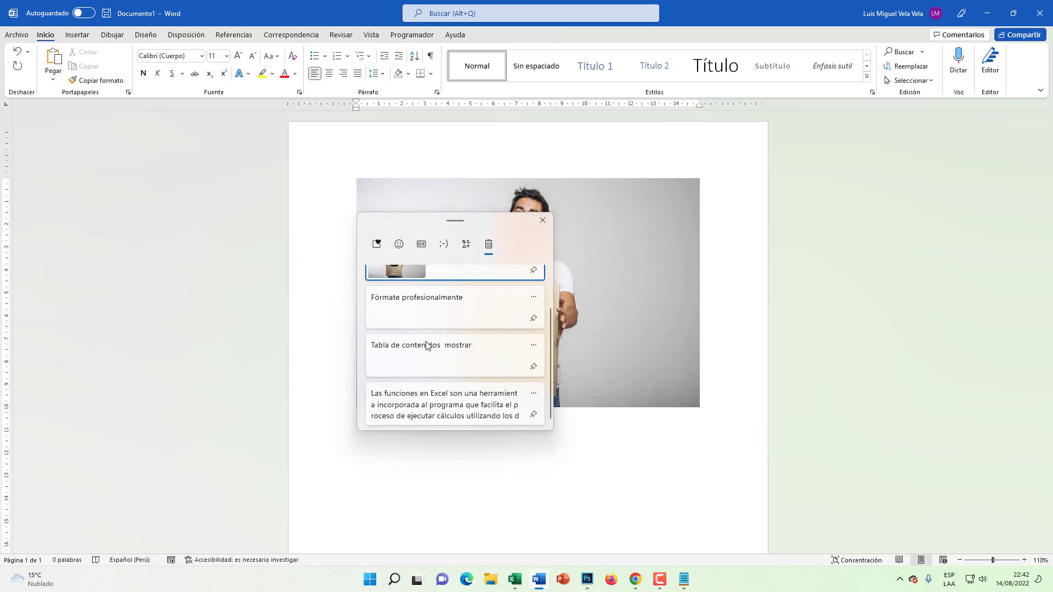
click(444, 349)
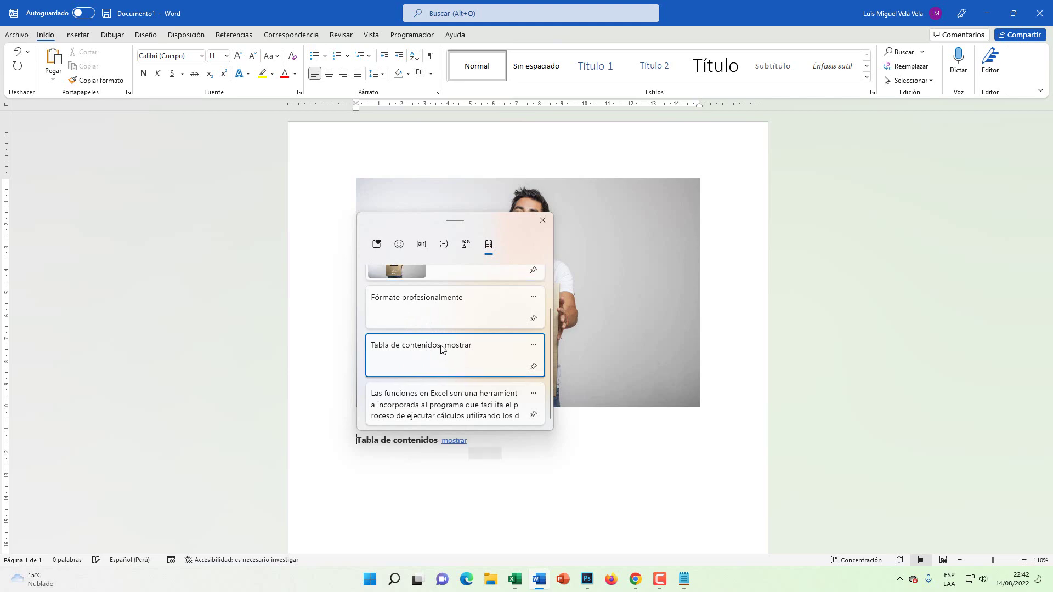
key(super+plus)
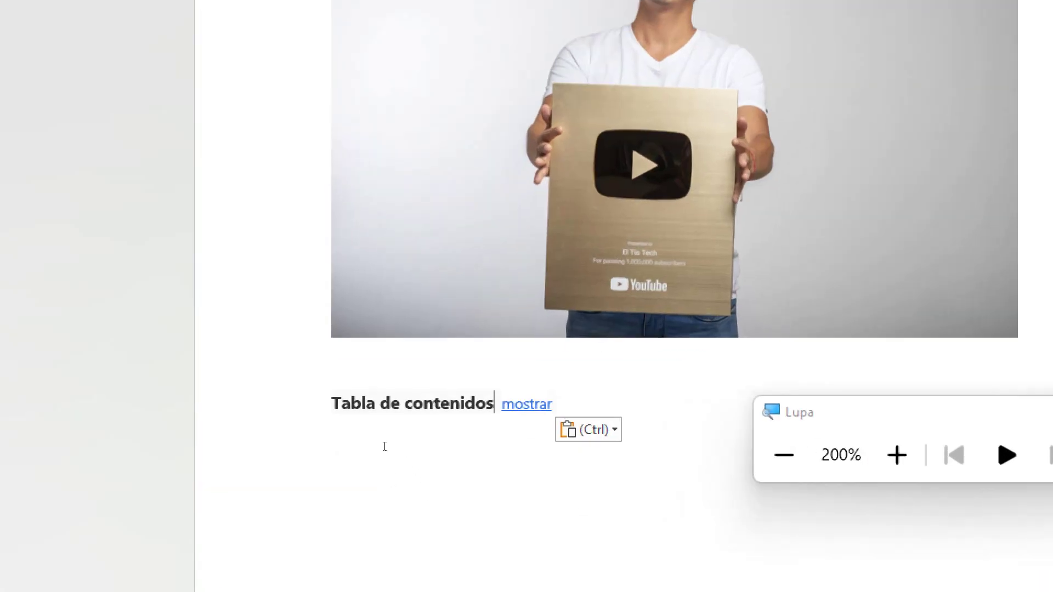
Close the magnifier, switch to Chrome and snap its window into the wider zone of the uneven two-column layout
key(super+Escape)
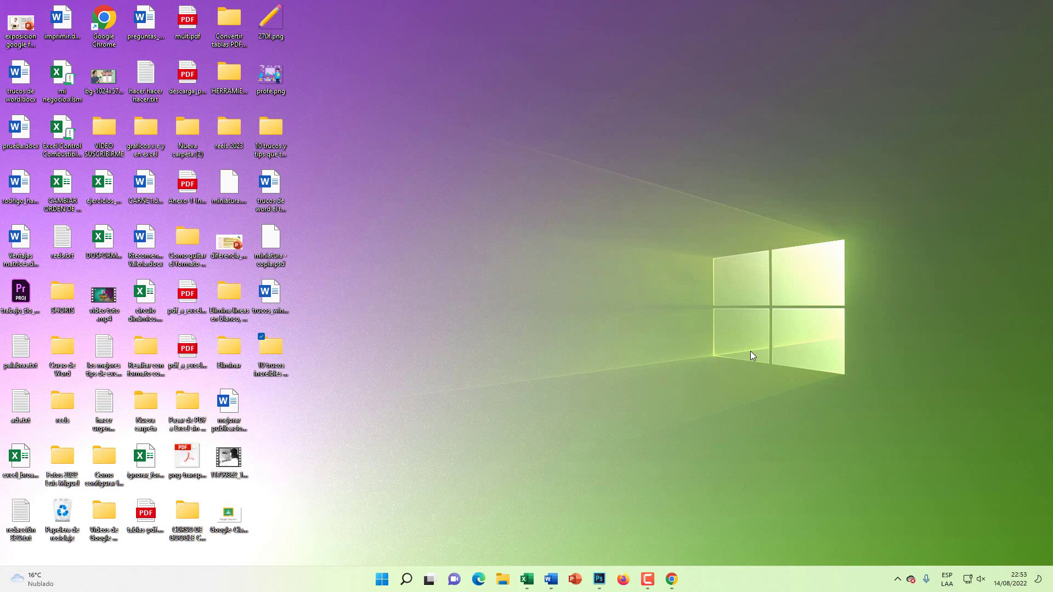
click(672, 579)
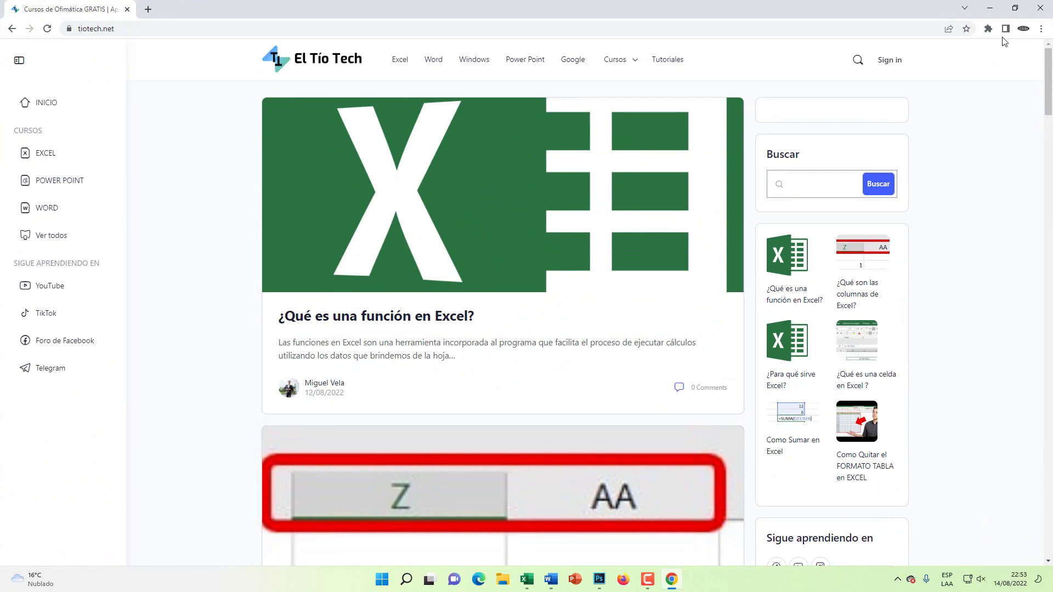
mouse_move(1015, 9)
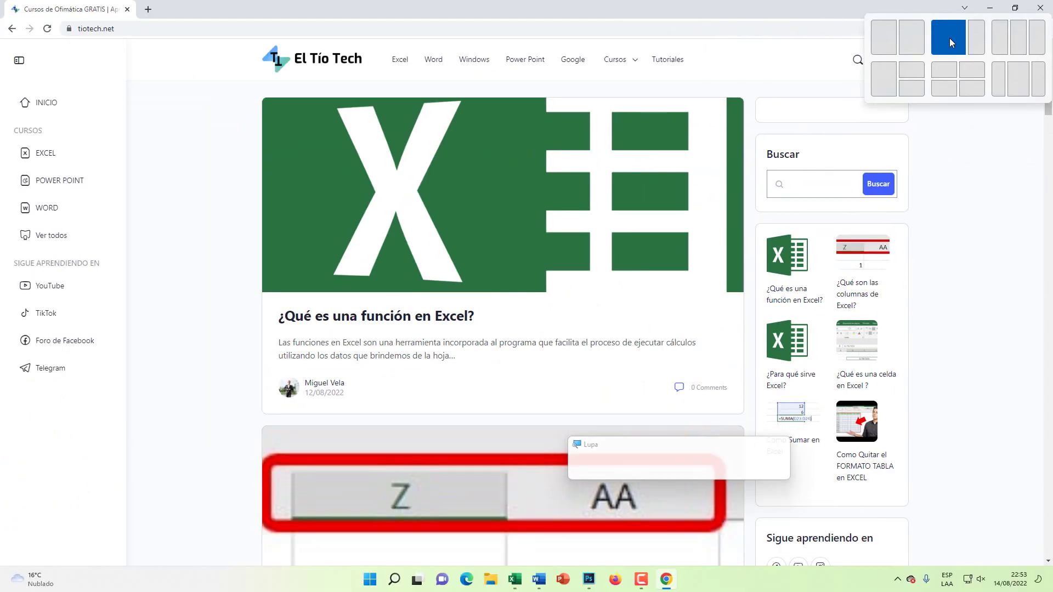
click(855, 67)
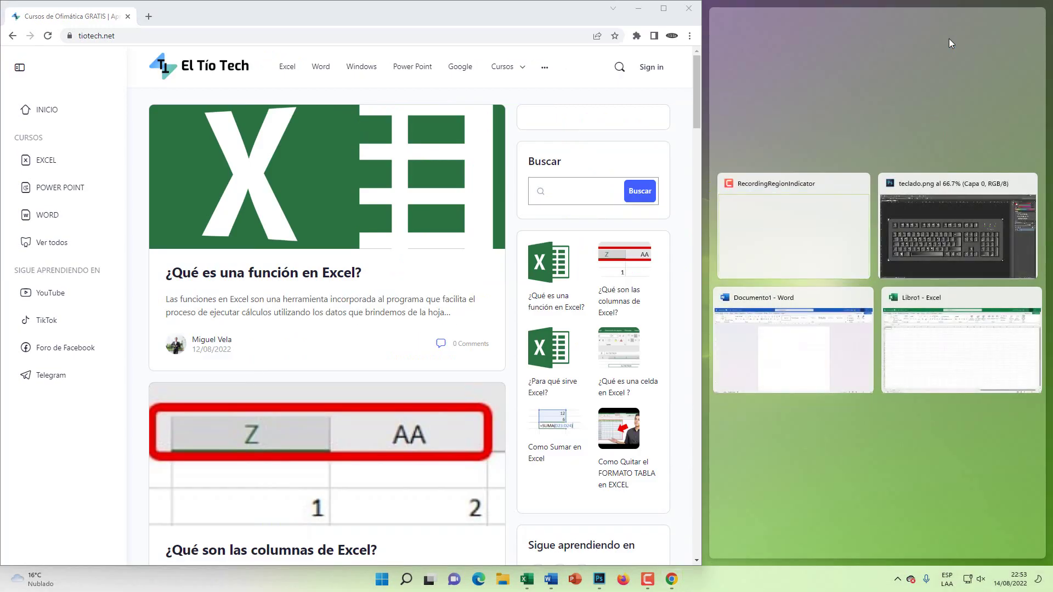
Snap the Chrome window into the wide middle zone of the three-column layout, dismiss the window suggestions and maximize it again
mouse_move(666, 9)
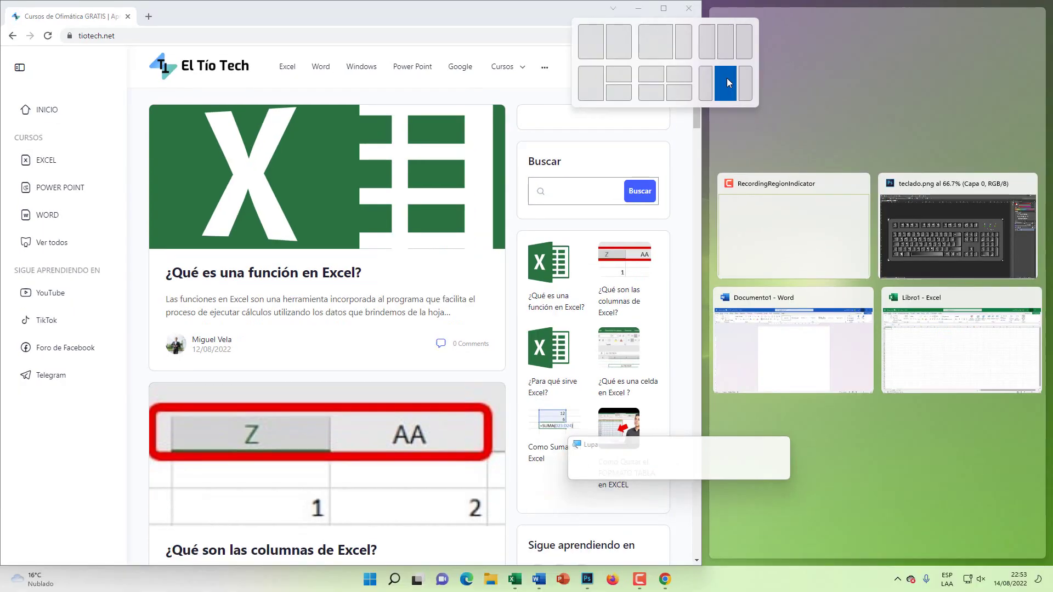
click(785, 162)
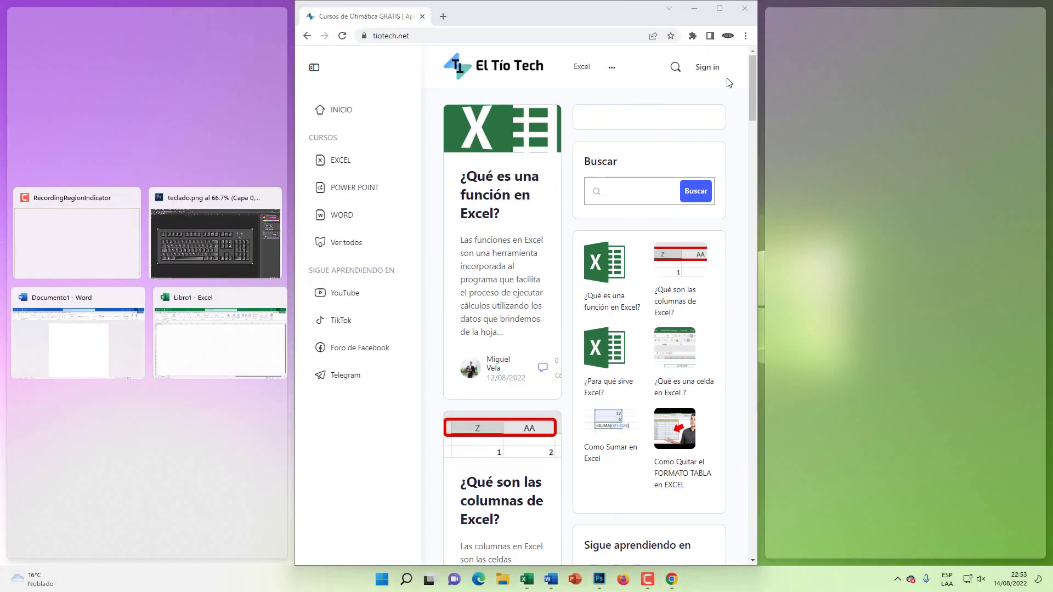
key(Escape)
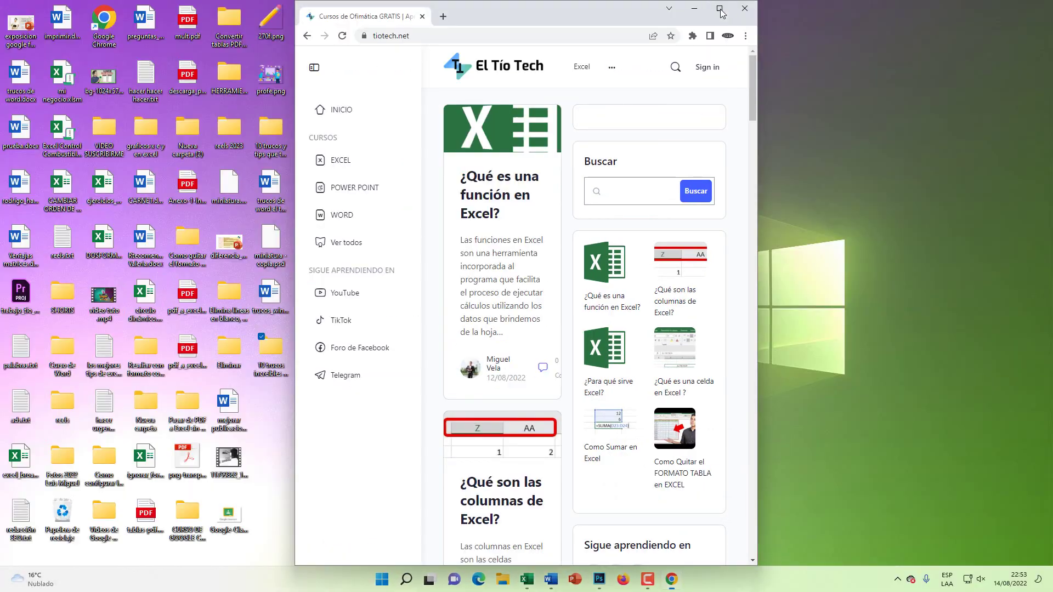
click(721, 9)
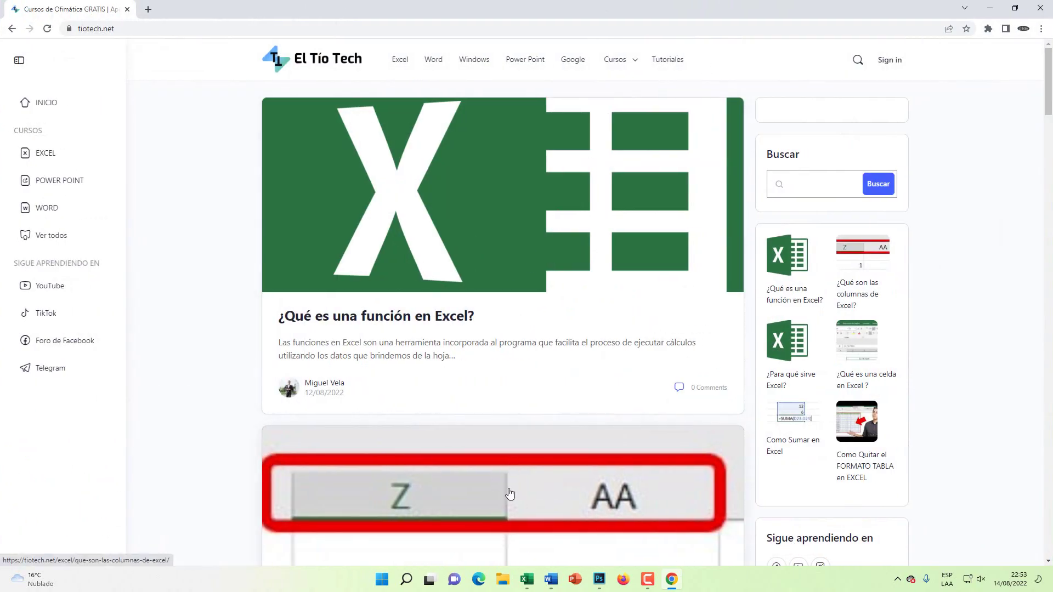
Switch to Photoshop, circle the Windows and Z keys in red on the keyboard image, and bring up the snap layouts
click(599, 579)
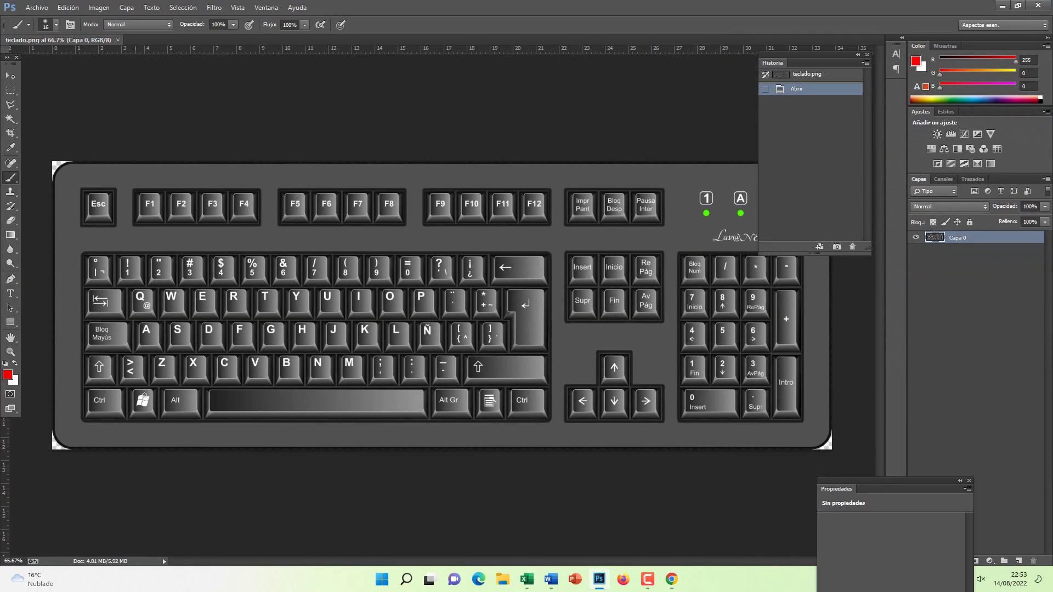
mouse_move(160, 389)
mouse_down()
mouse_move(147, 385)
mouse_move(152, 423)
mouse_move(159, 353)
mouse_move(162, 388)
mouse_move(183, 350)
mouse_up()
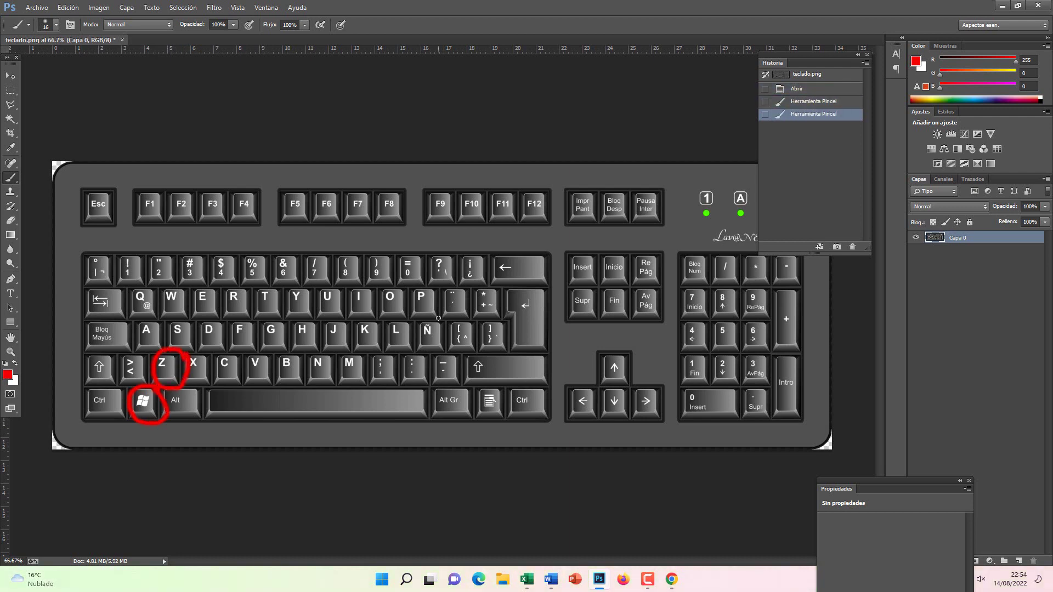
key(super+z)
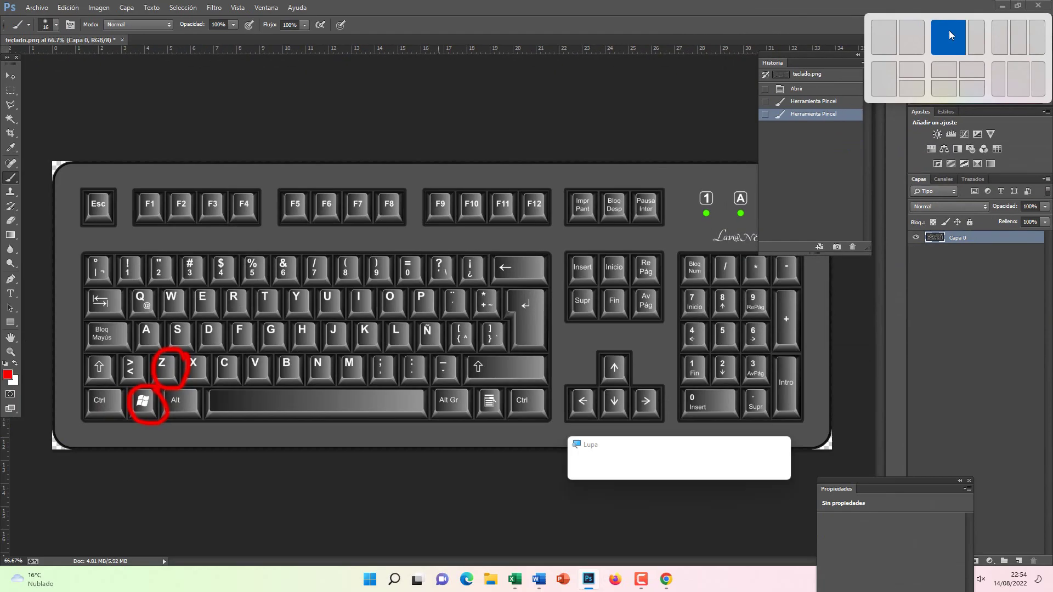
click(843, 71)
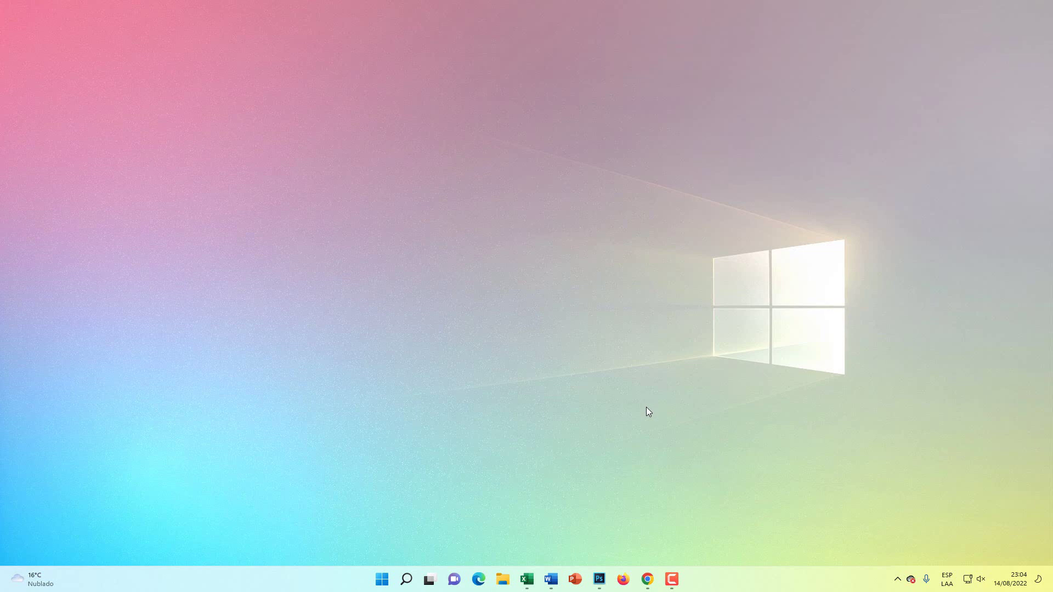
Switch to Photoshop and circle the Windows and H keys in red on the keyboard image
click(600, 579)
mouse_move(158, 391)
mouse_down()
mouse_move(138, 378)
mouse_move(130, 419)
mouse_move(158, 388)
mouse_up()
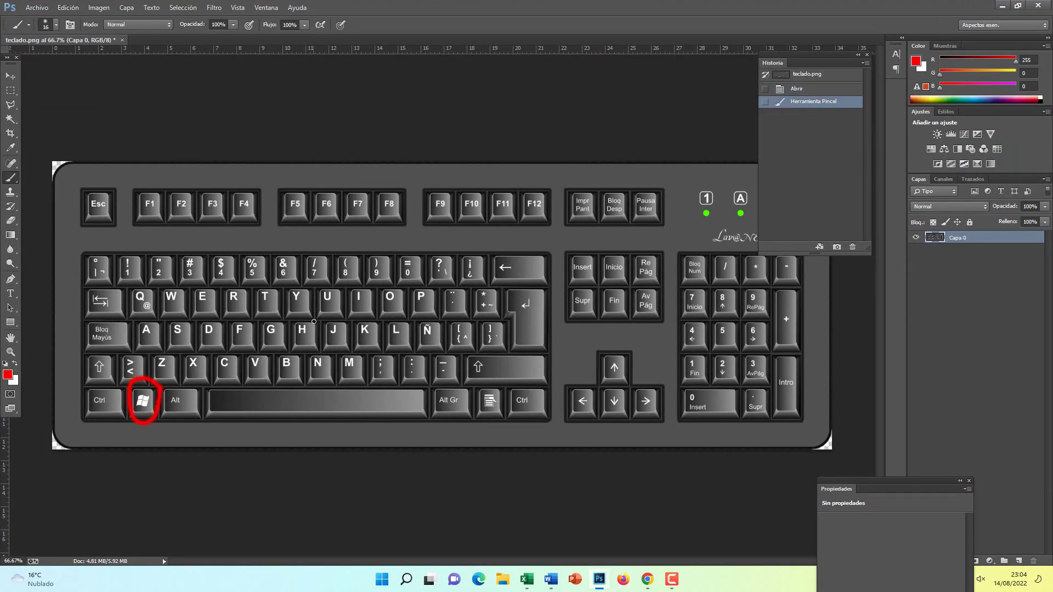
mouse_move(316, 322)
mouse_down()
mouse_move(280, 329)
mouse_move(310, 357)
mouse_move(305, 325)
mouse_up()
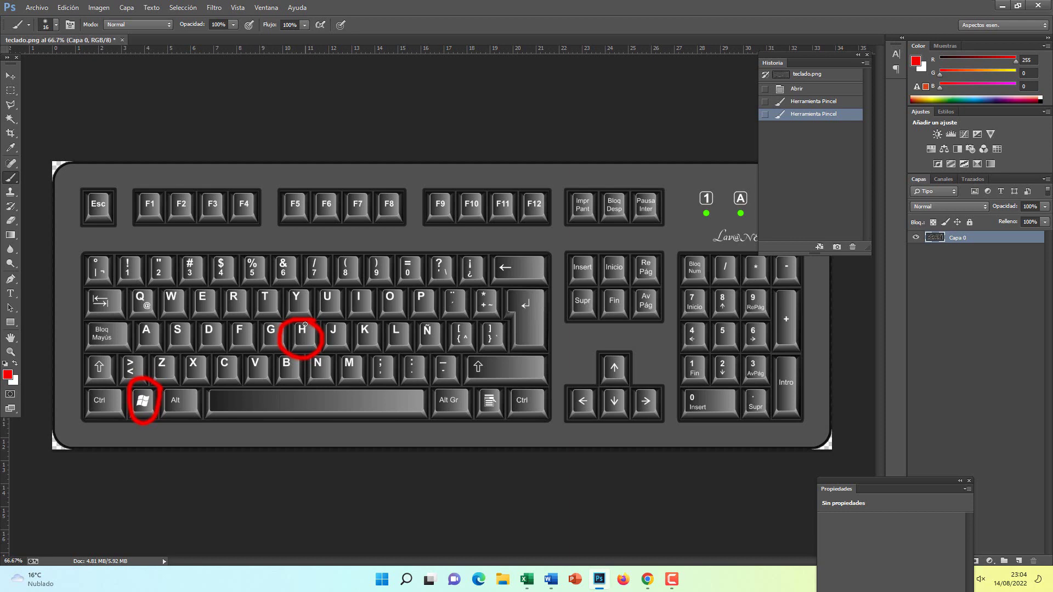
Switch to the blank Word document, show the marked keyboard image once more, and start Windows voice typing in the document
click(1017, 5)
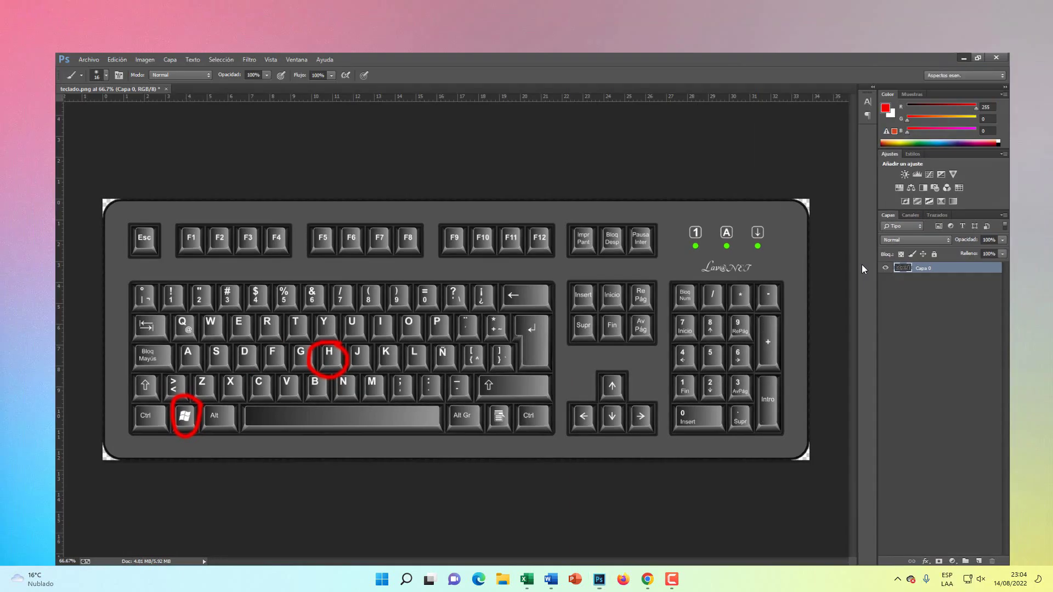
key(super+d)
click(552, 579)
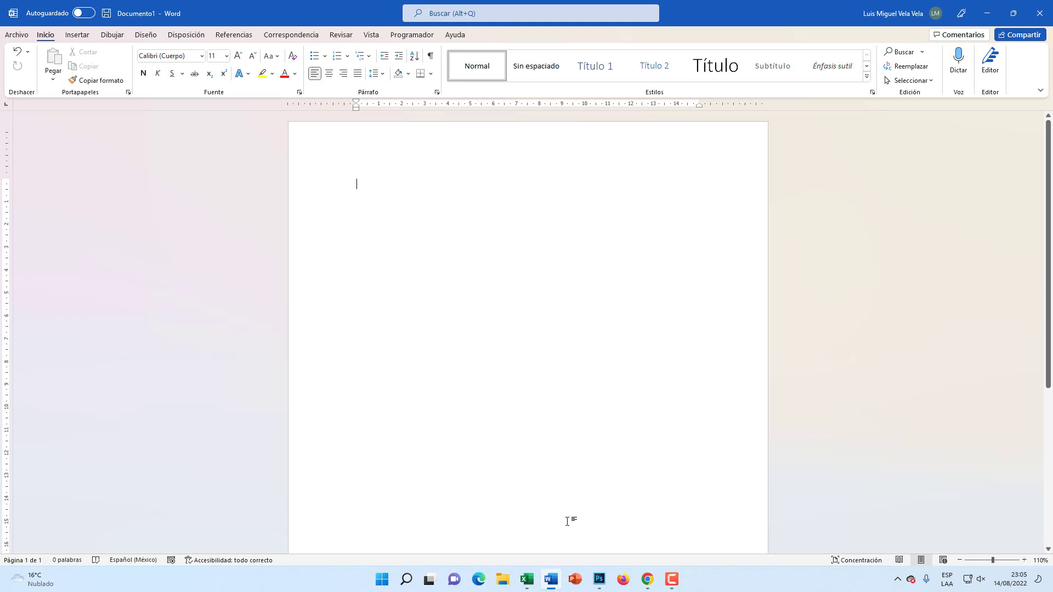
click(599, 583)
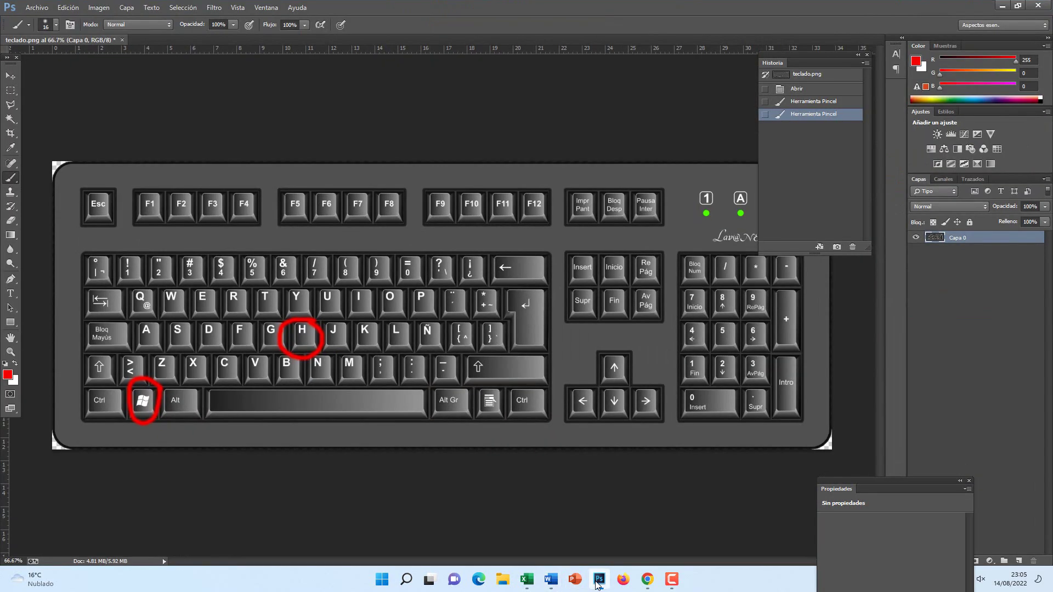
click(599, 583)
key(super+h)
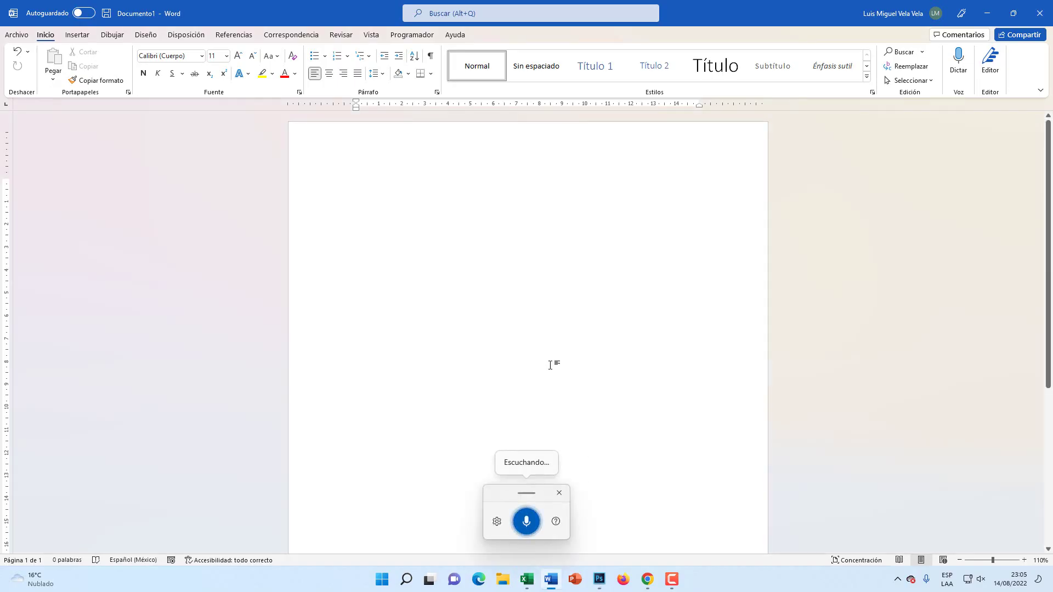
drag(505, 501, 505, 250)
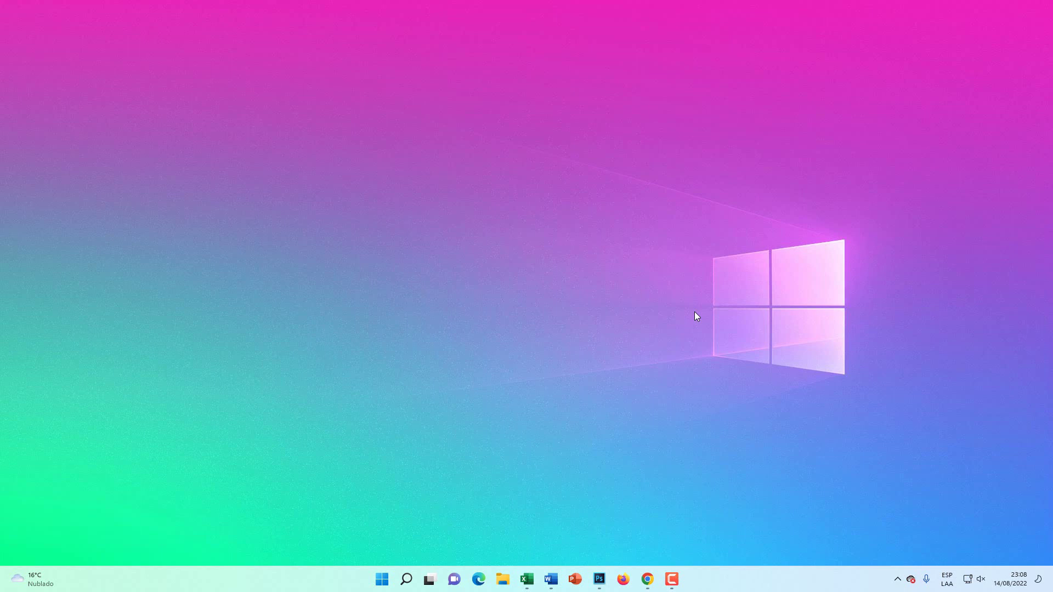
Search Windows for "calculadora", open the Calculadora app and move its window nearer the middle of the desktop
mouse_move(405, 586)
click(405, 589)
text(calculadora)
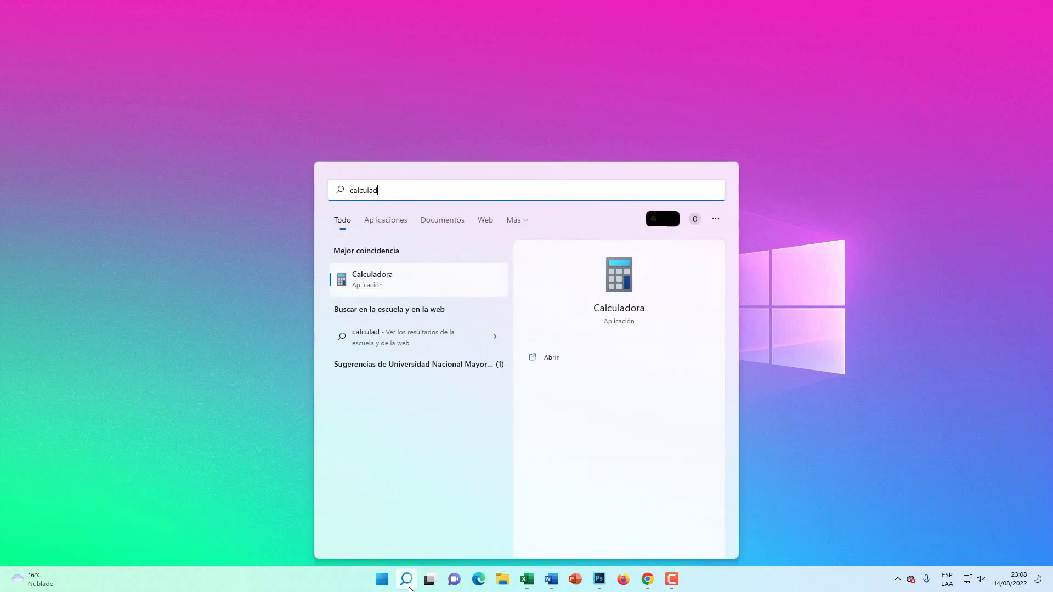
click(371, 279)
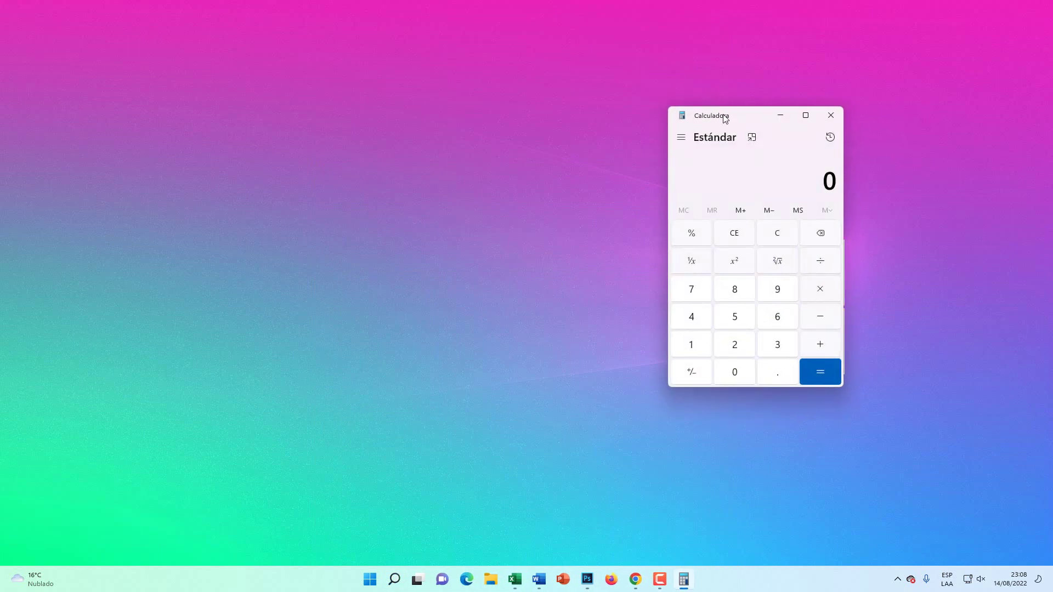
drag(725, 119, 456, 152)
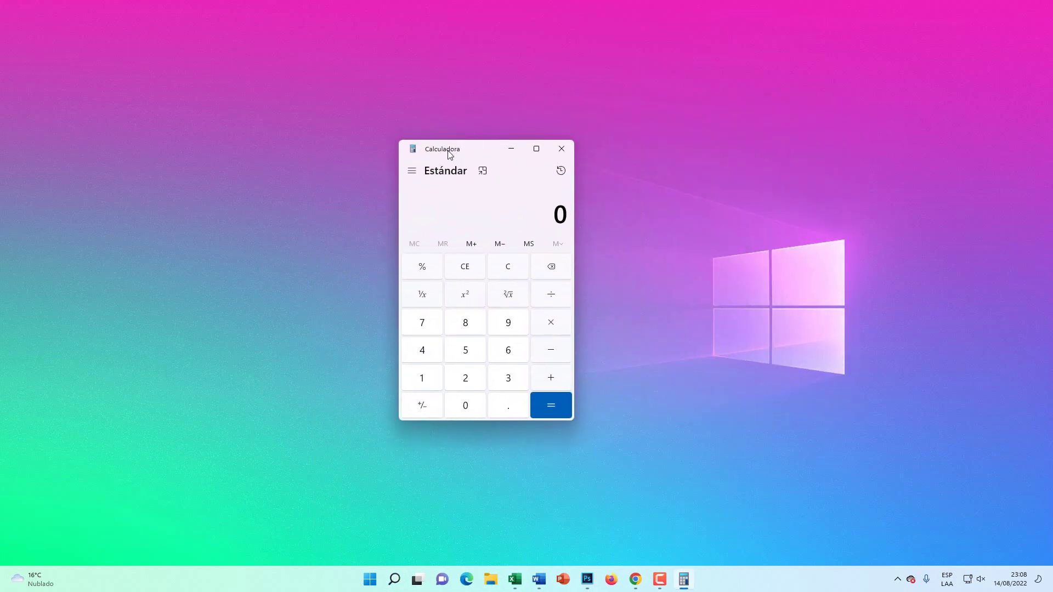
View the calculator's Científica, Graficar, Programador and Cálculo de fecha modes, and return to Estándar
click(412, 173)
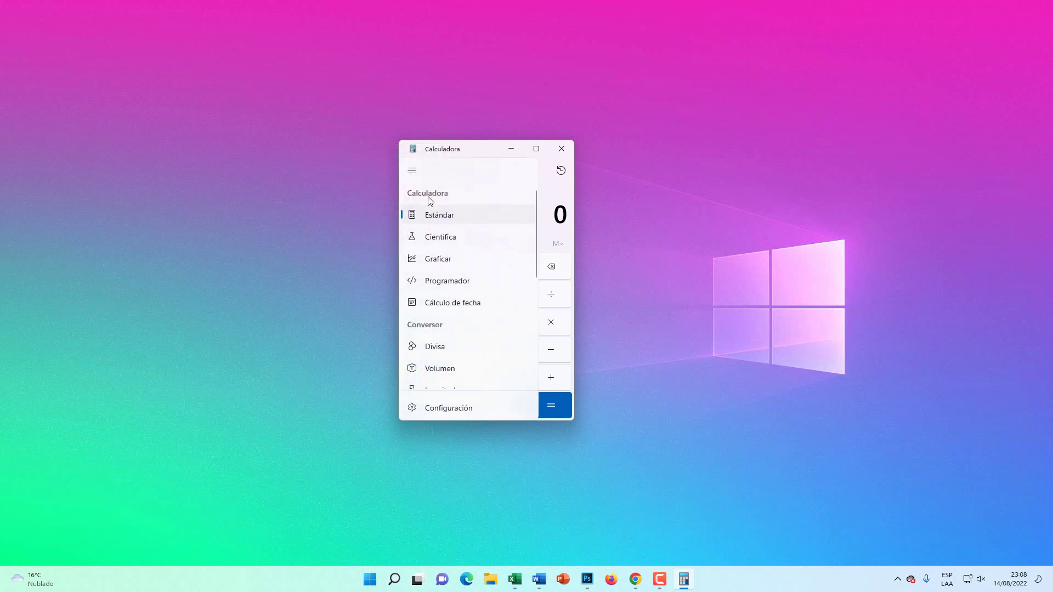
click(442, 242)
click(412, 171)
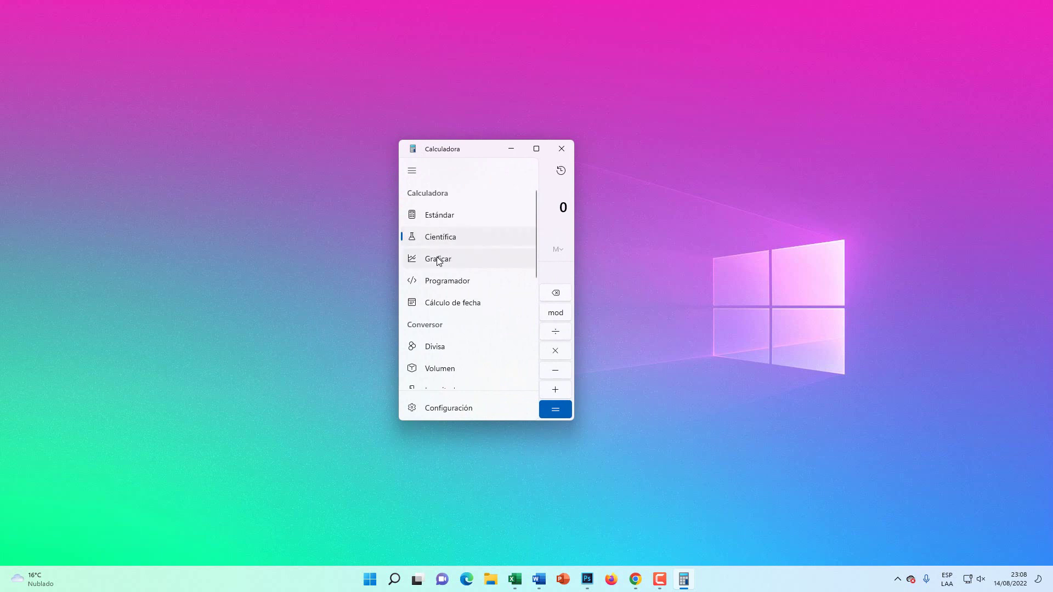
click(436, 260)
click(412, 171)
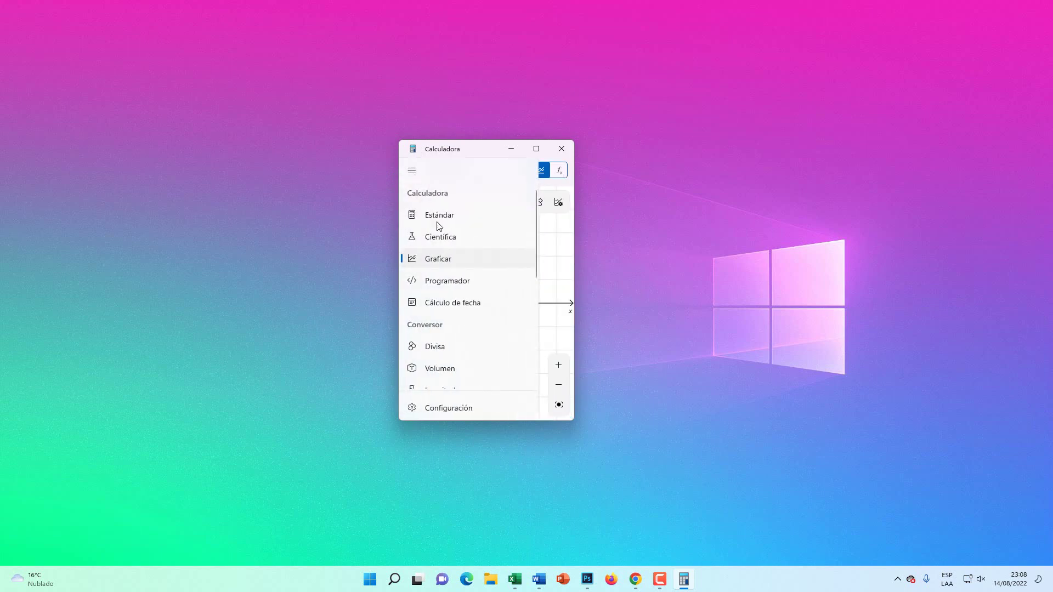
click(449, 282)
click(412, 171)
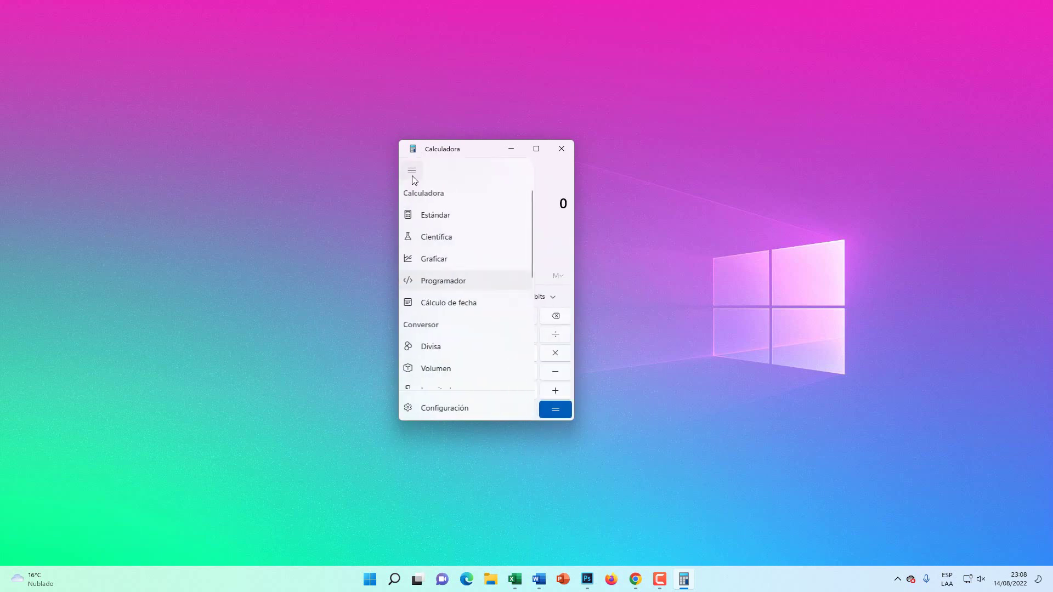
click(455, 306)
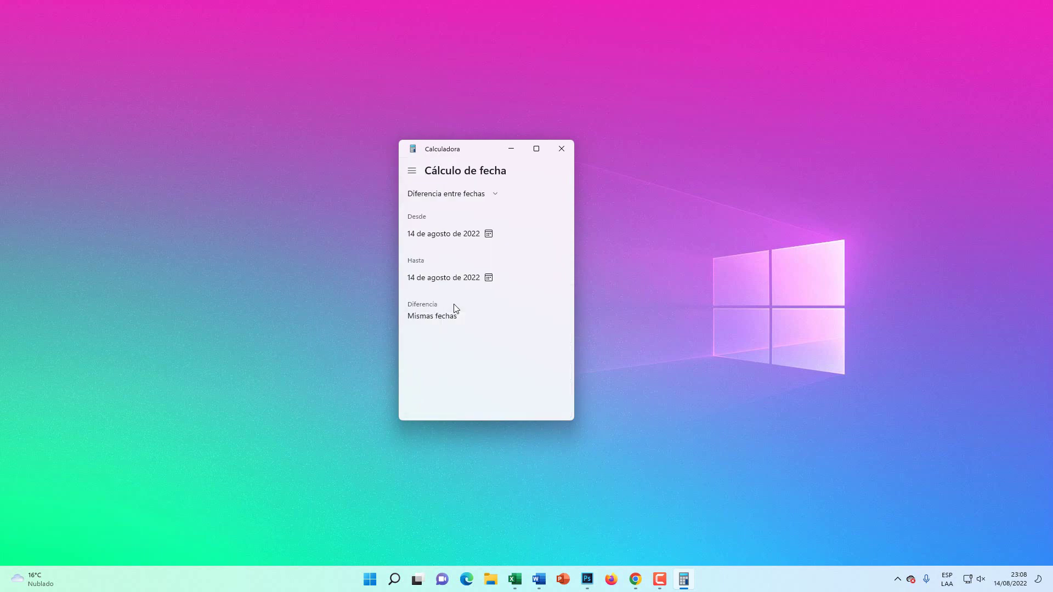
click(412, 171)
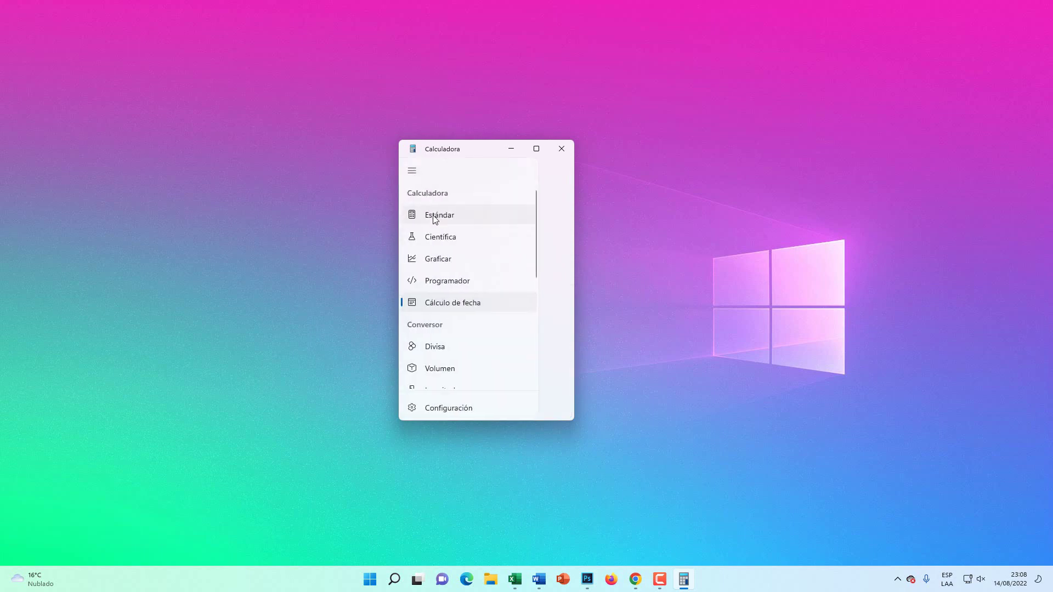
click(435, 216)
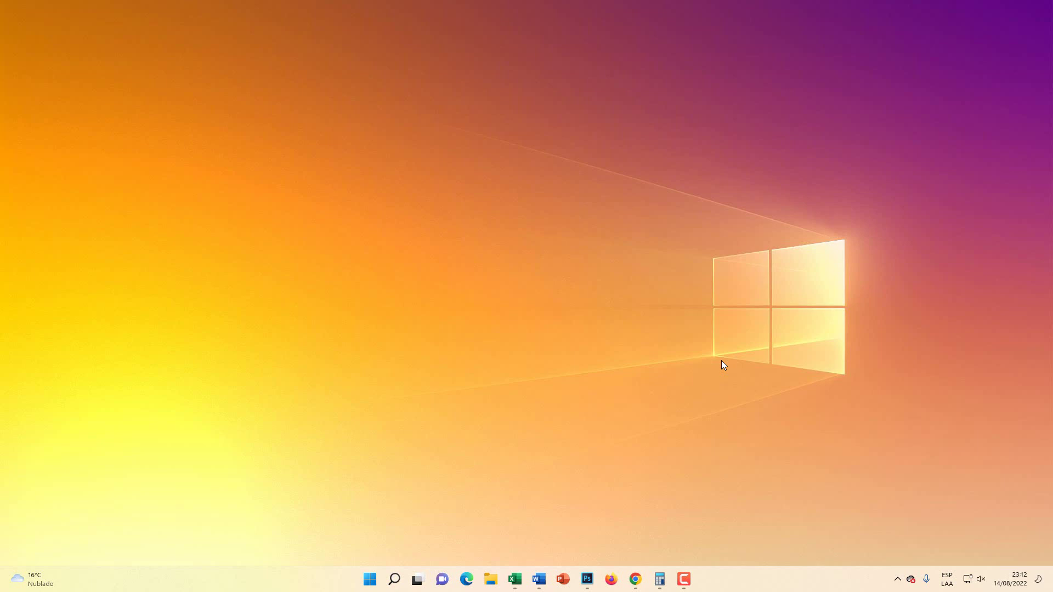
Open the Fondo page of the Personalización settings and set the desktop background type to Imagen
right_click(739, 577)
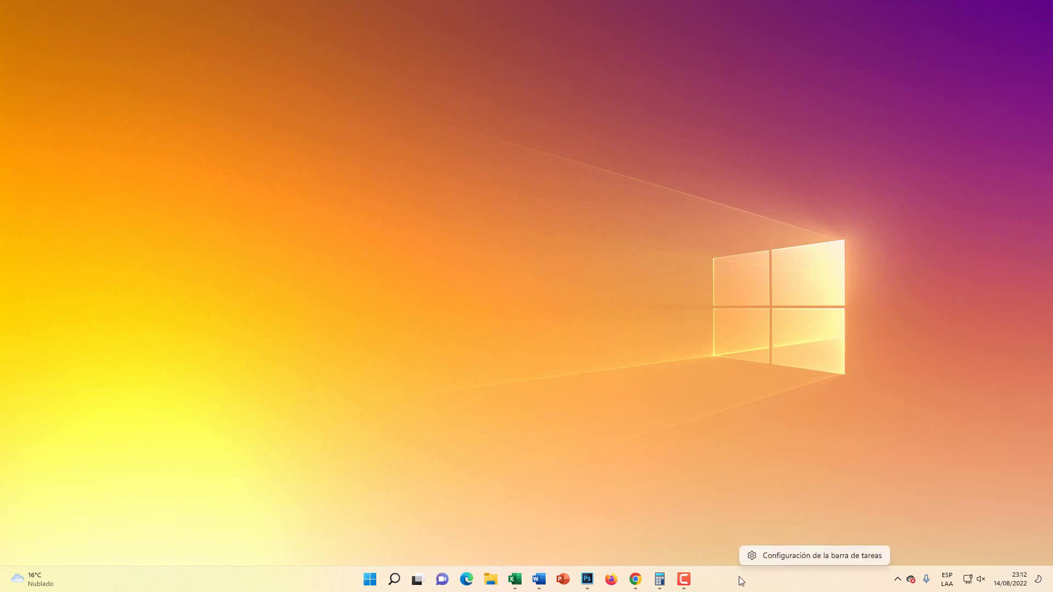
click(847, 560)
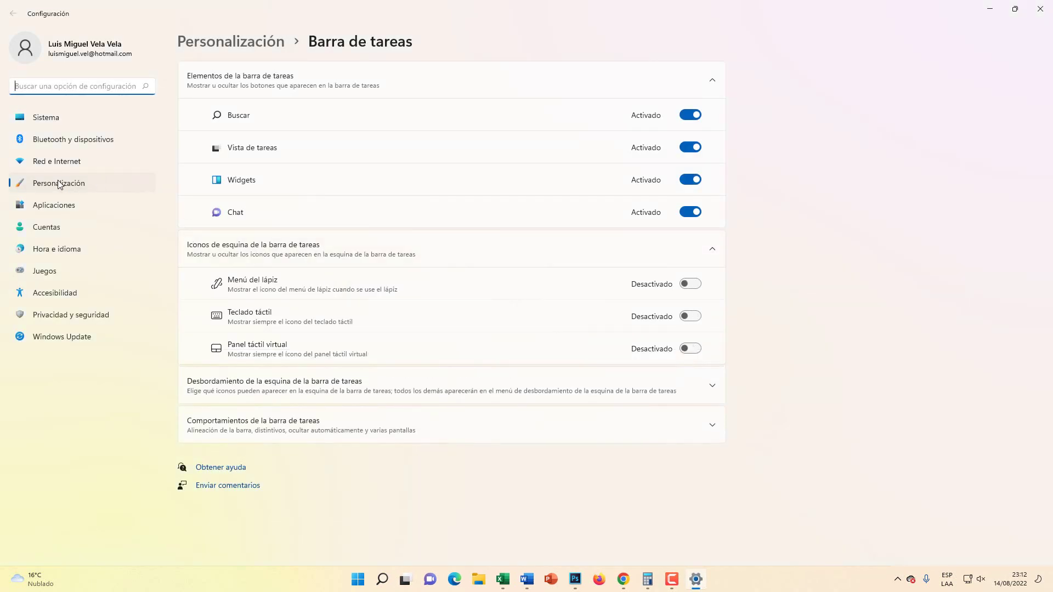
click(57, 185)
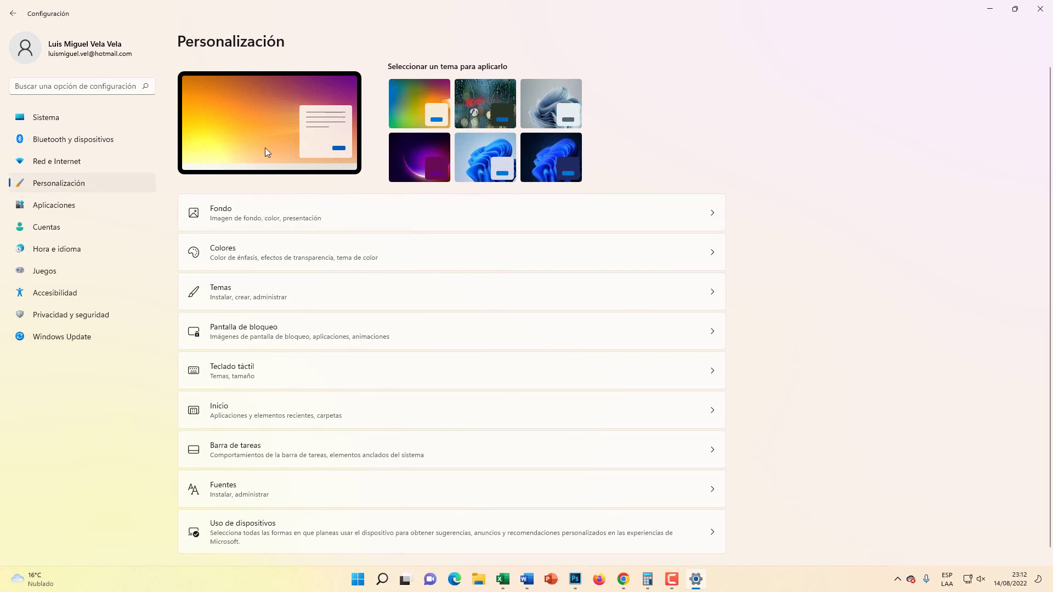
click(240, 221)
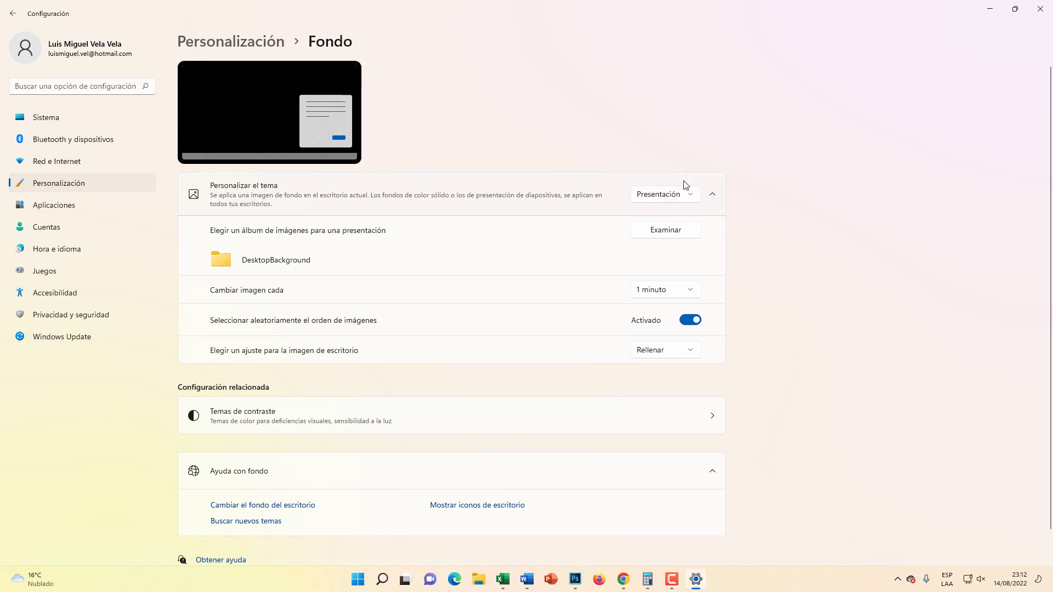
click(674, 198)
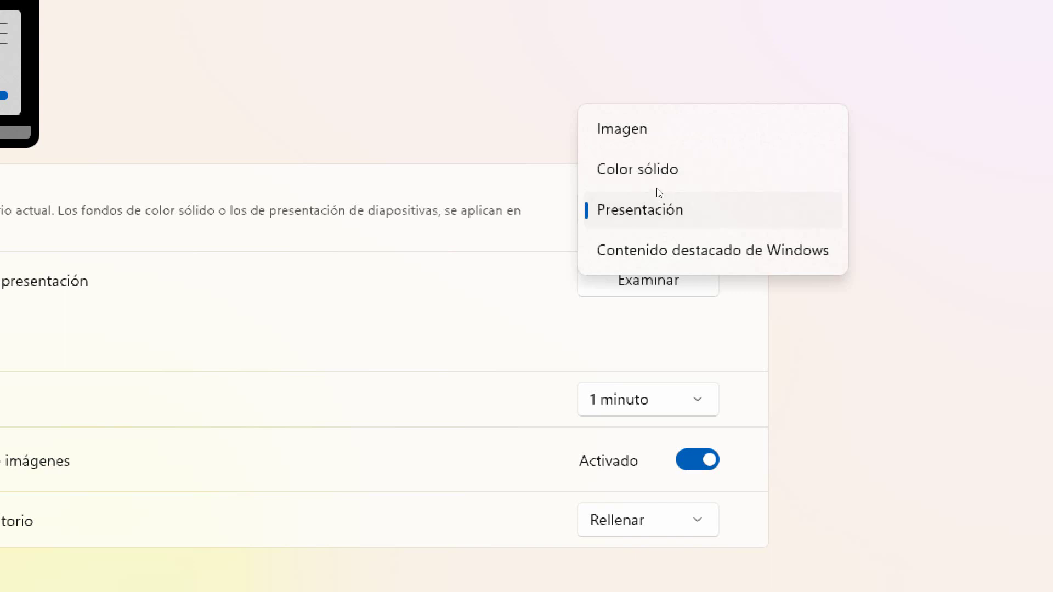
click(652, 134)
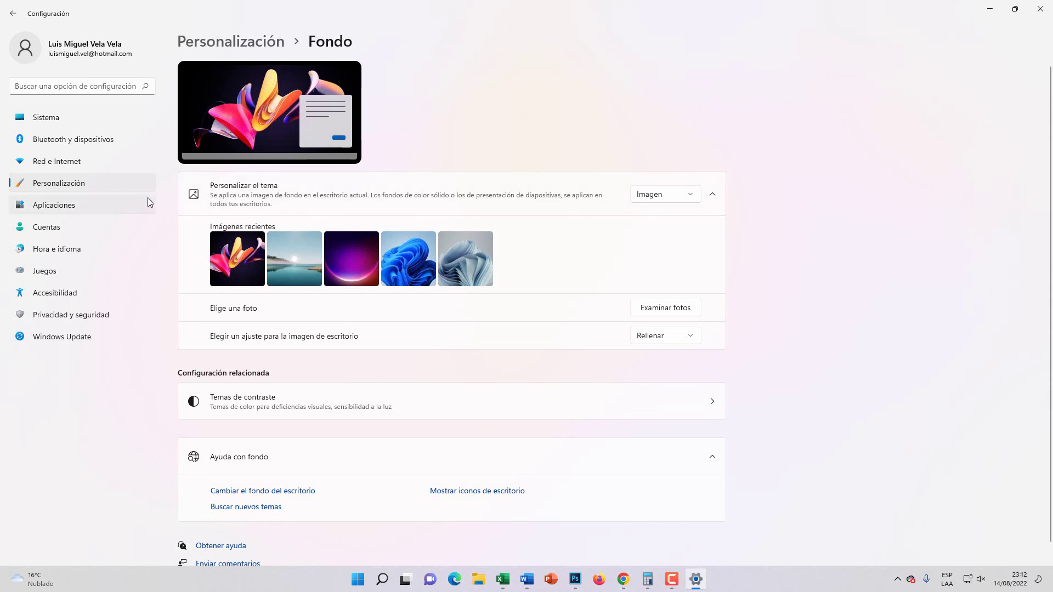
Open the Temas page of the Personalización settings and browse for more themes in Microsoft Store
click(62, 188)
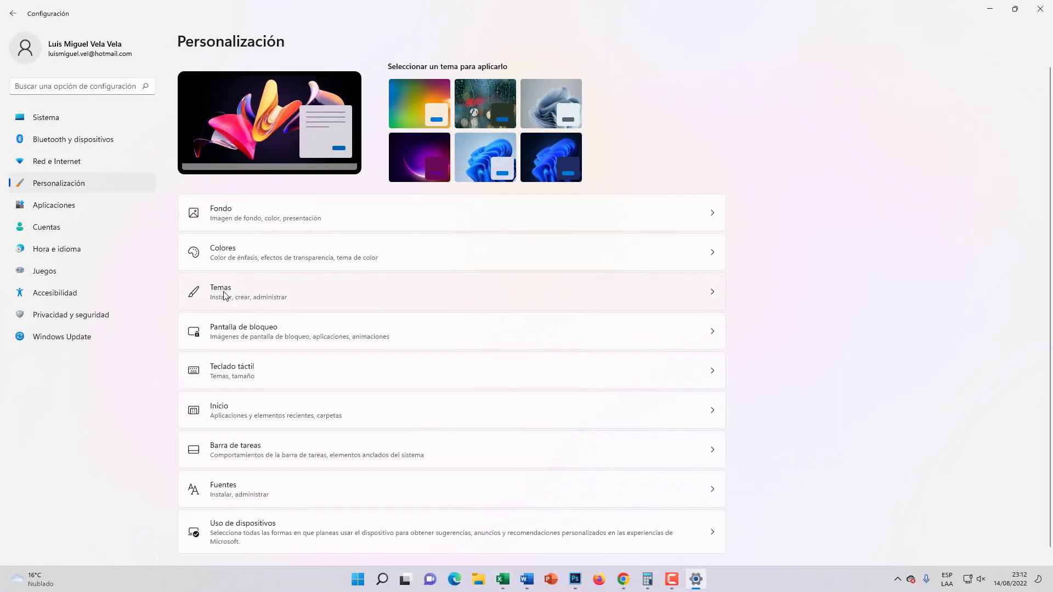
click(224, 296)
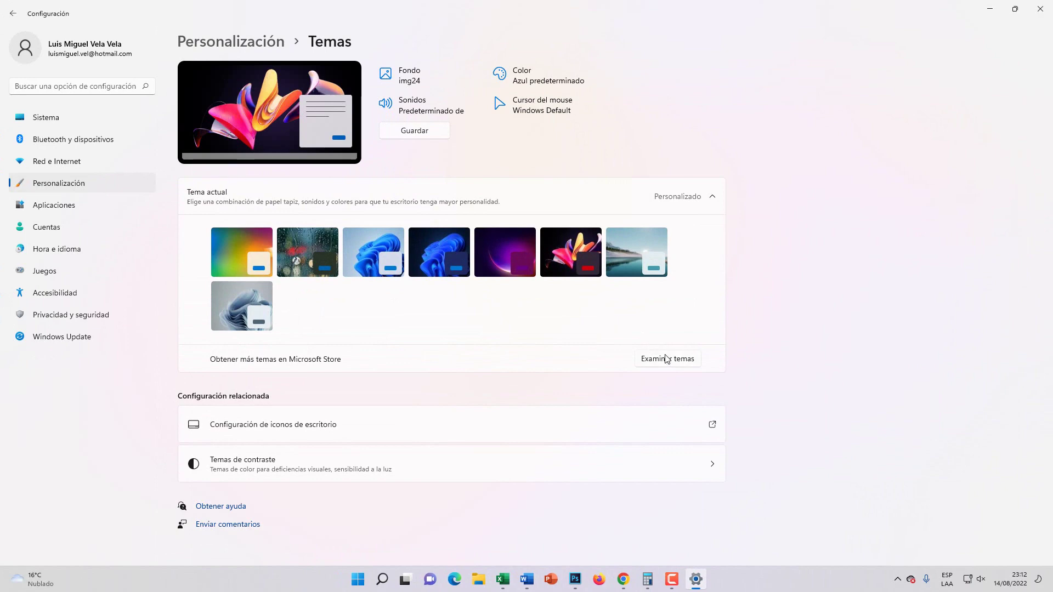
key(super+plus)
key(super+Escape)
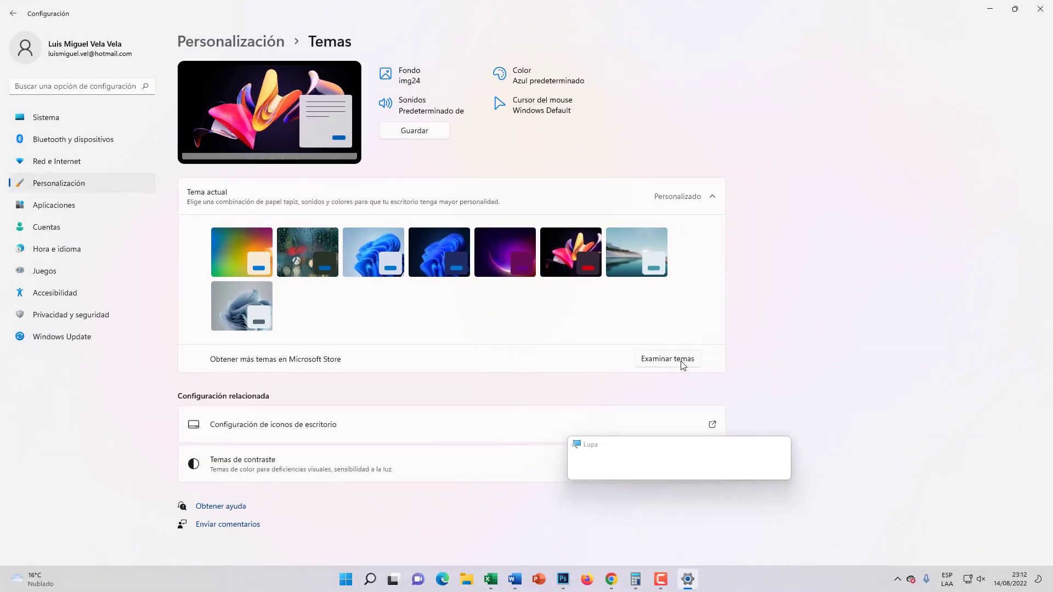
click(683, 362)
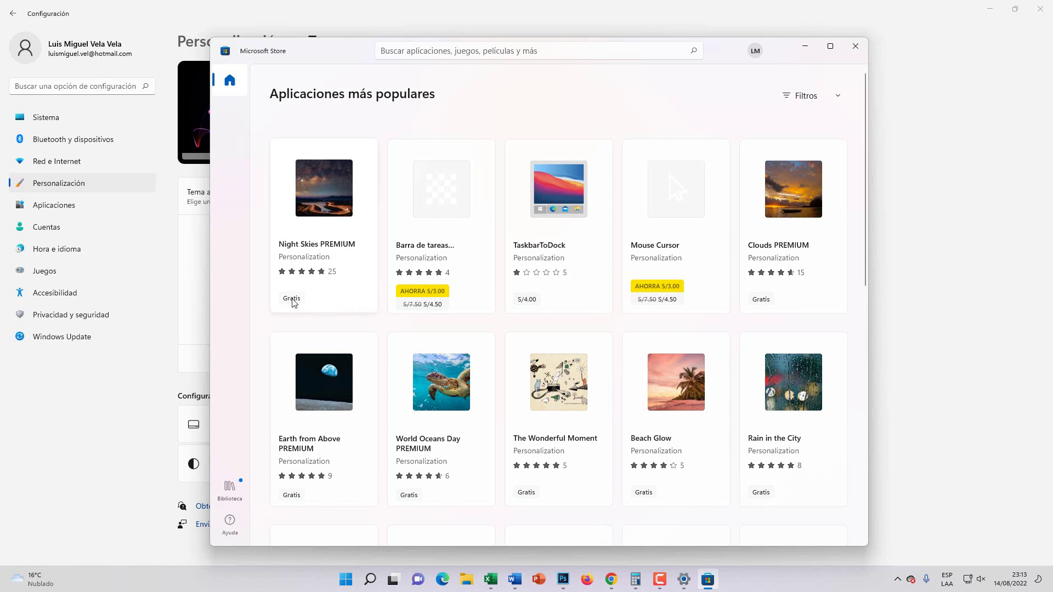
Find the free theme The Wonderful Moment among the Store's popular personalization items and install it
scroll(561, 326, down, 1)
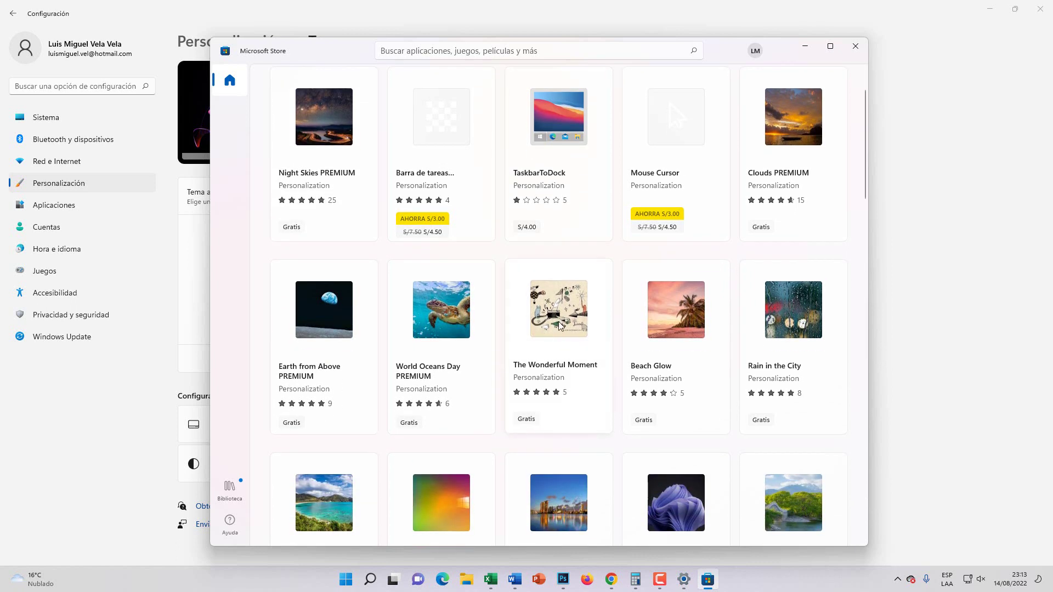
click(557, 317)
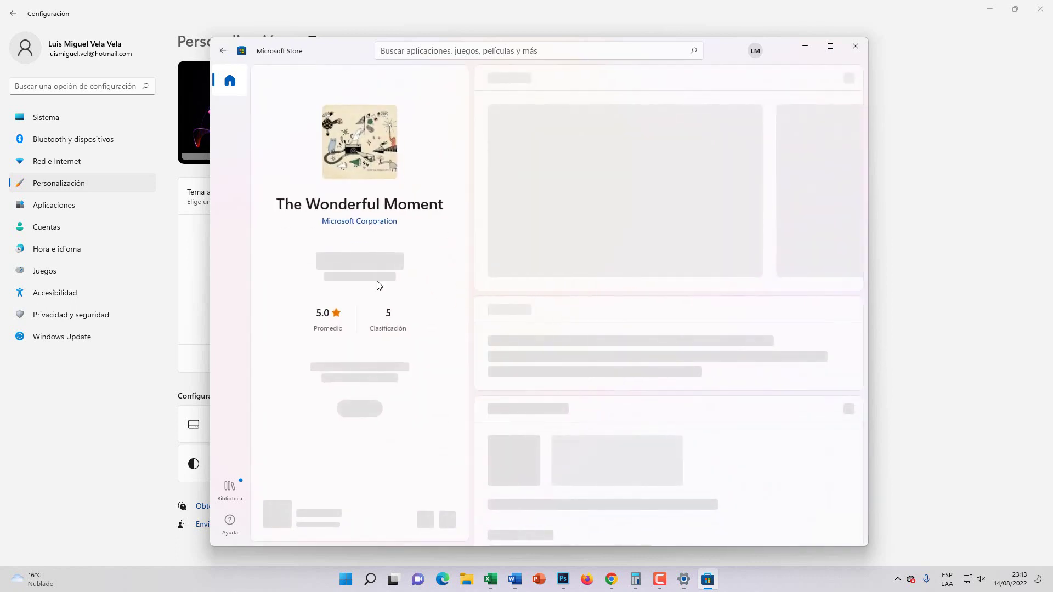
click(359, 261)
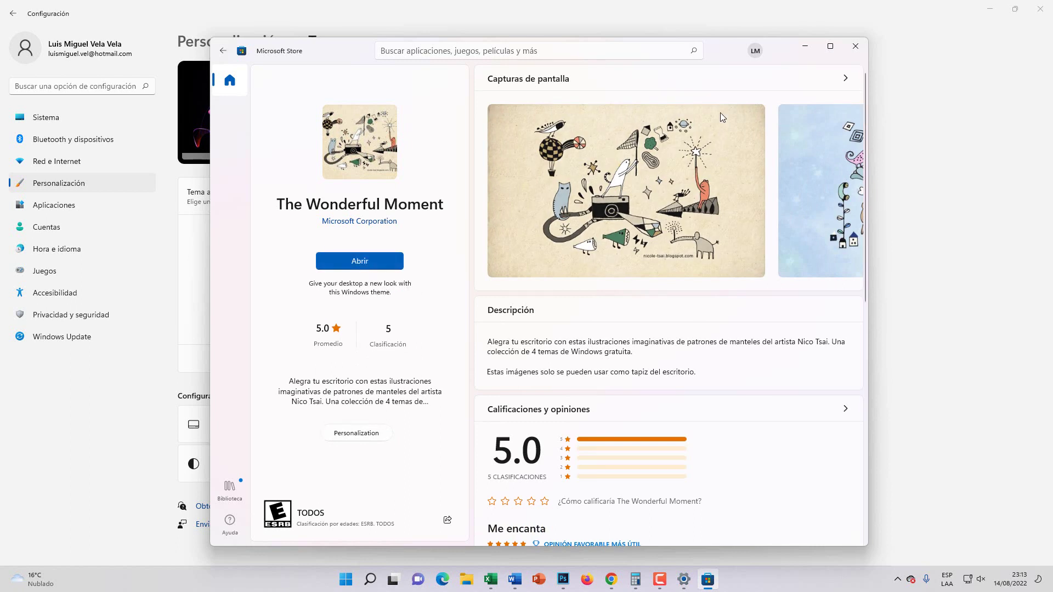
Leave the Store, apply The Wonderful Moment theme, and minimize the settings window to show the desktop
click(856, 47)
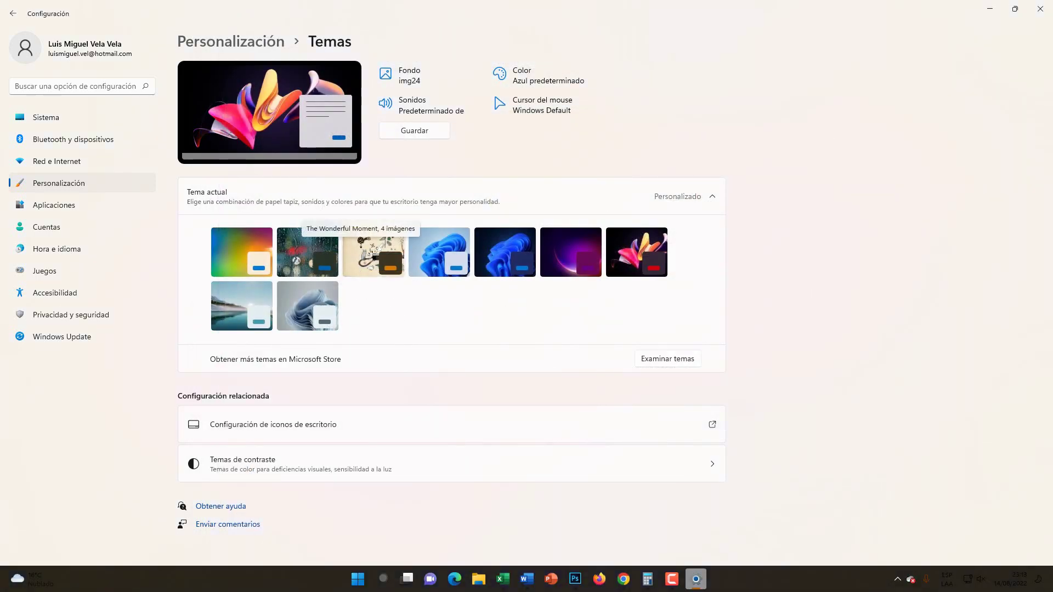
click(361, 249)
click(990, 10)
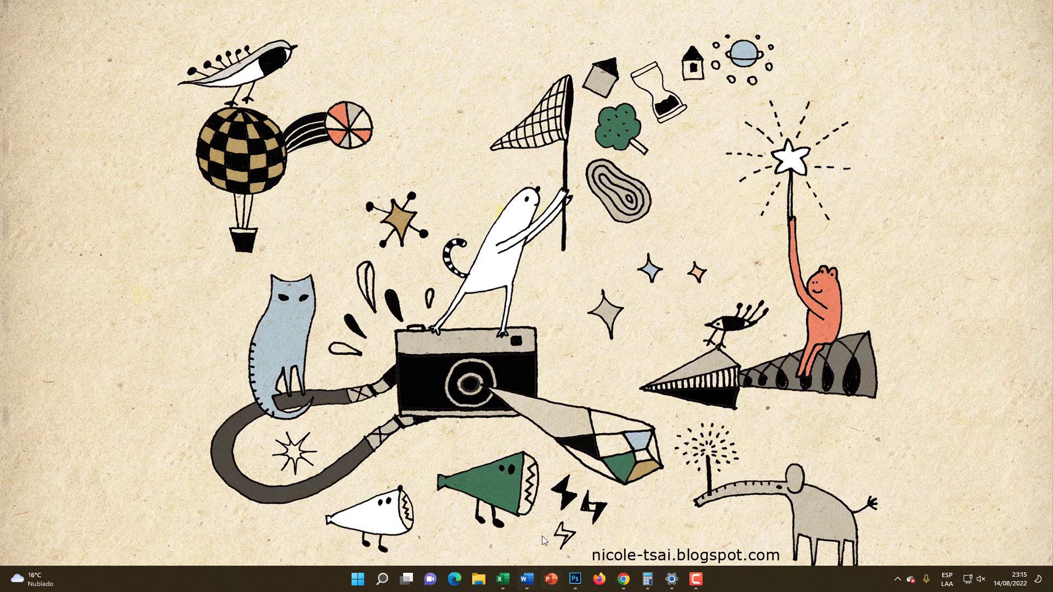
Search Windows for "editor de vid" and open the Editor de videos app
click(383, 579)
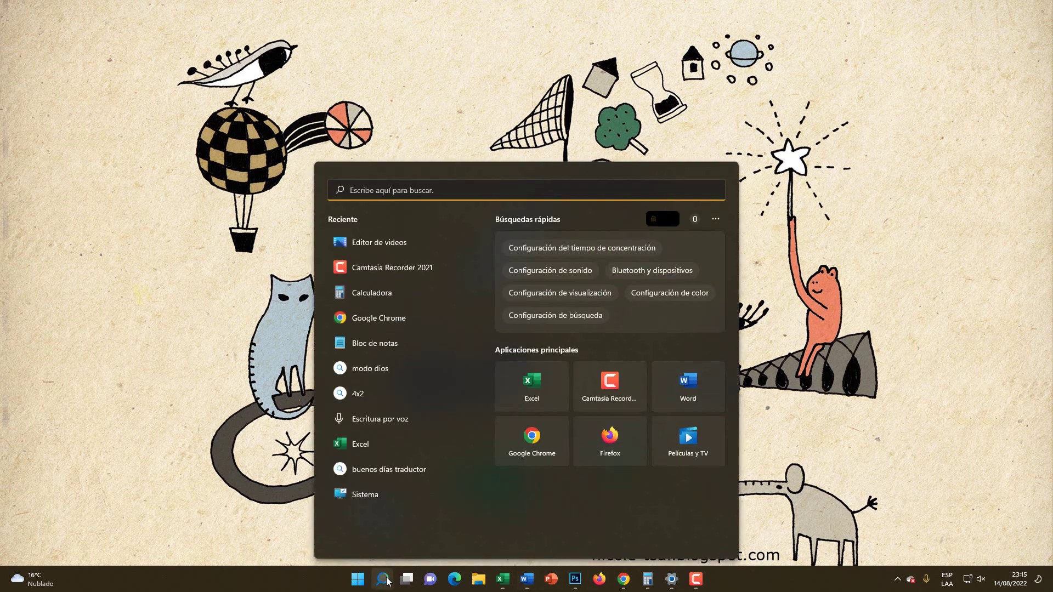
text(editor de vid)
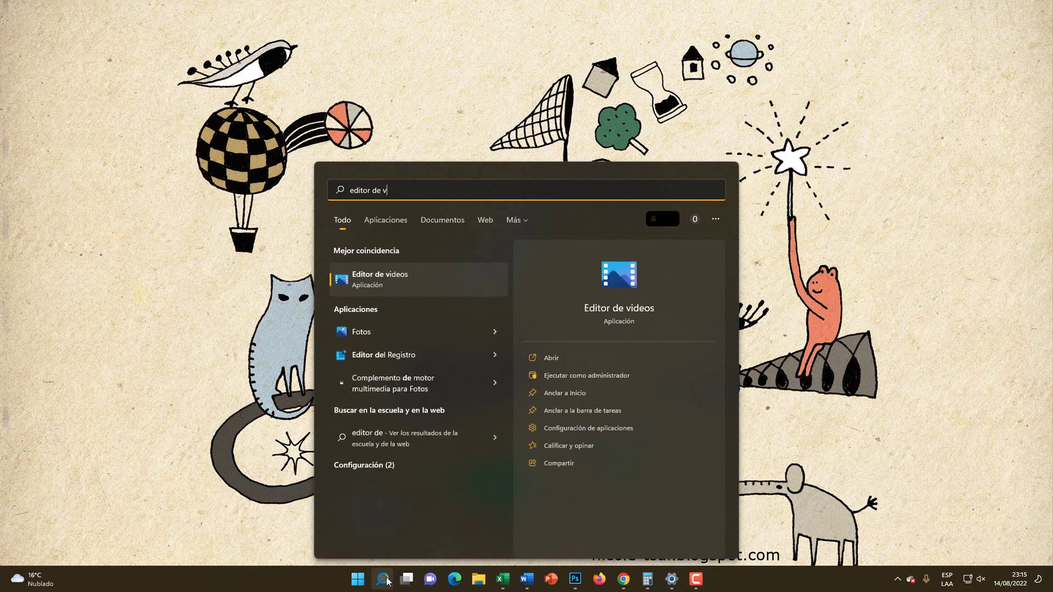
click(375, 289)
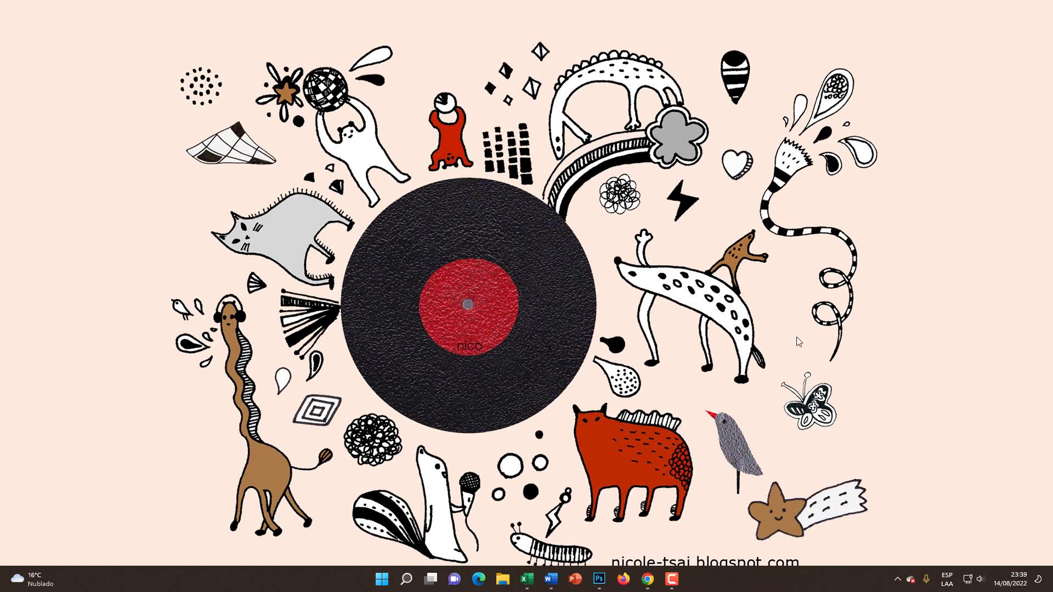
Search Windows for "Bloc", open Bloc de notas and write "Windows + " on the first line
click(406, 580)
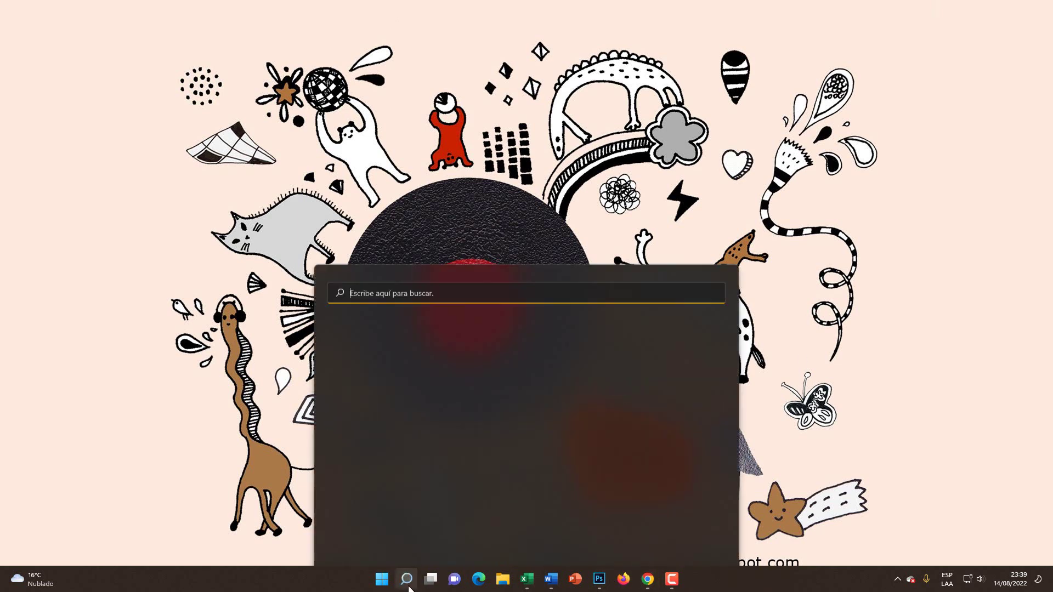
text(Bloc)
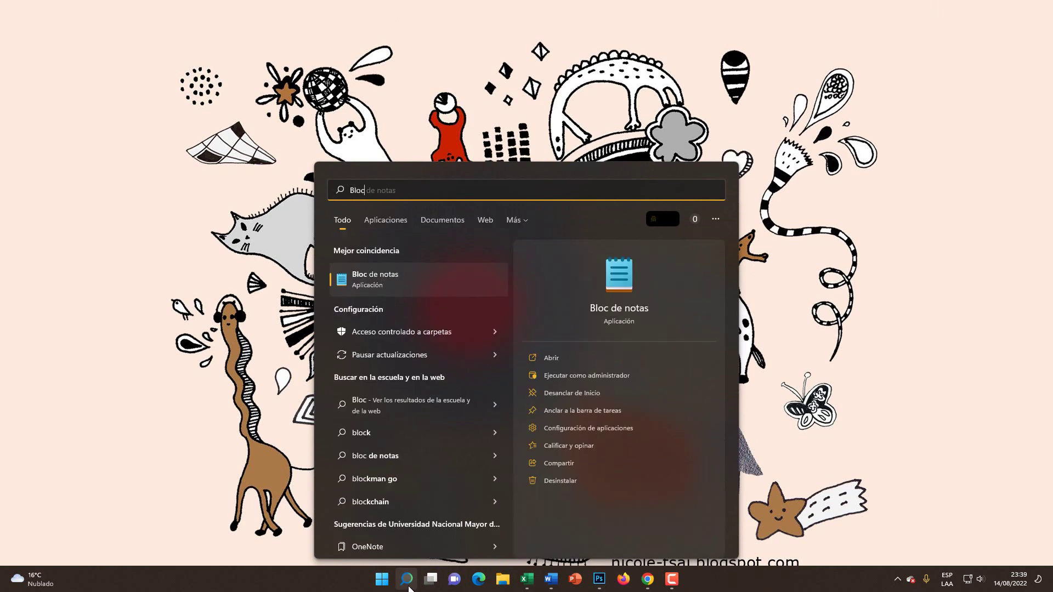
key(Return)
text(Windows +)
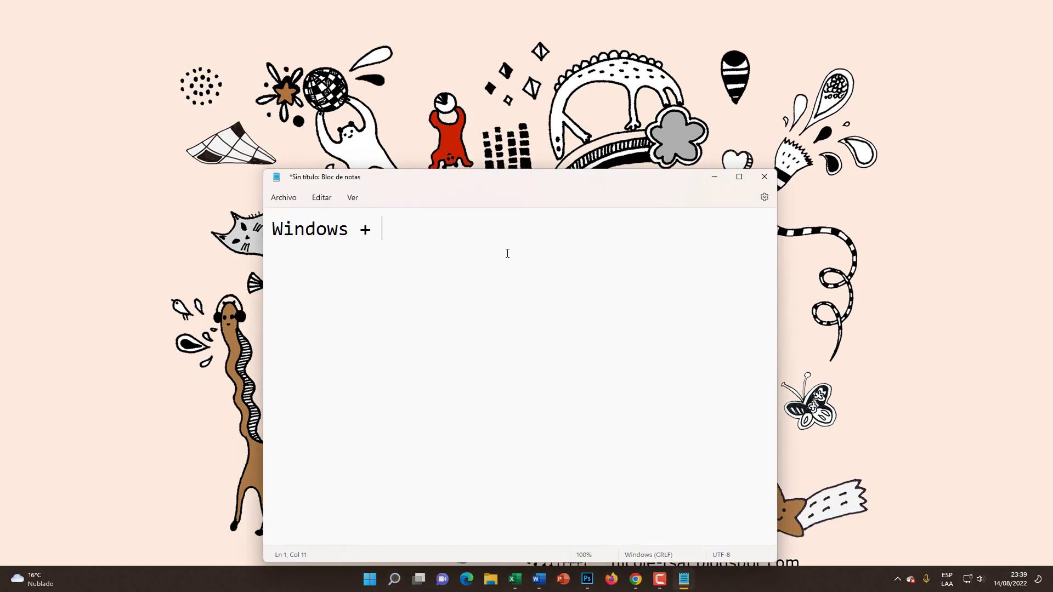
Copy the "Windows + " text and paste it onto four more lines below, ending with a new empty line
drag(505, 252, 271, 253)
key(ctrl+c)
click(431, 240)
key(Return)
key(ctrl+v)
key(Return)
key(ctrl+v)
key(Return)
key(ctrl+v)
key(Return)
key(ctrl+v)
key(Return)
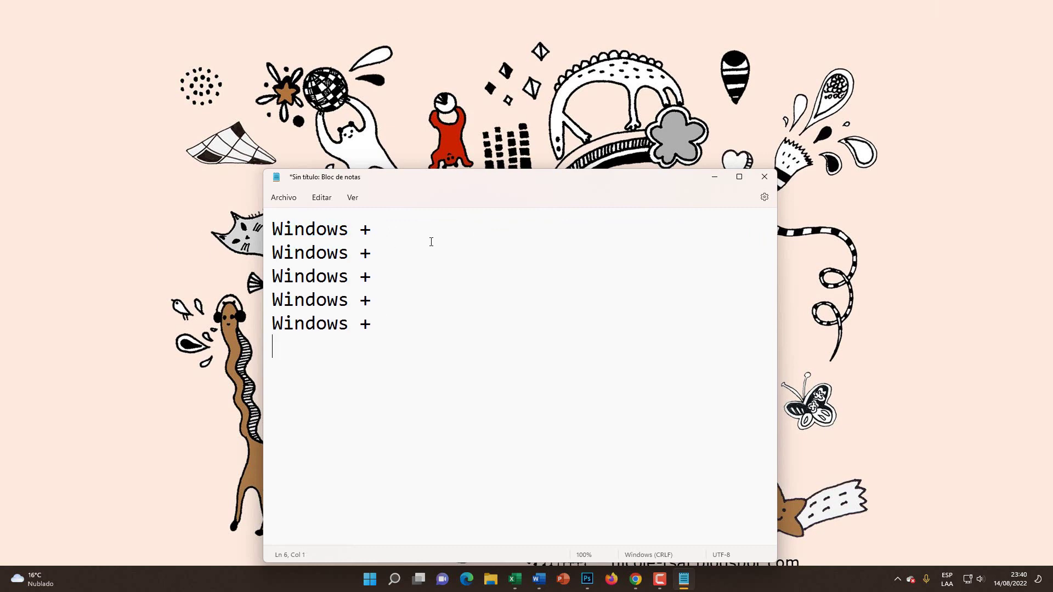
Complete the first line as "Windows + W" and show the Windows widgets panel with that shortcut
click(441, 231)
text(W)
key(super+w)
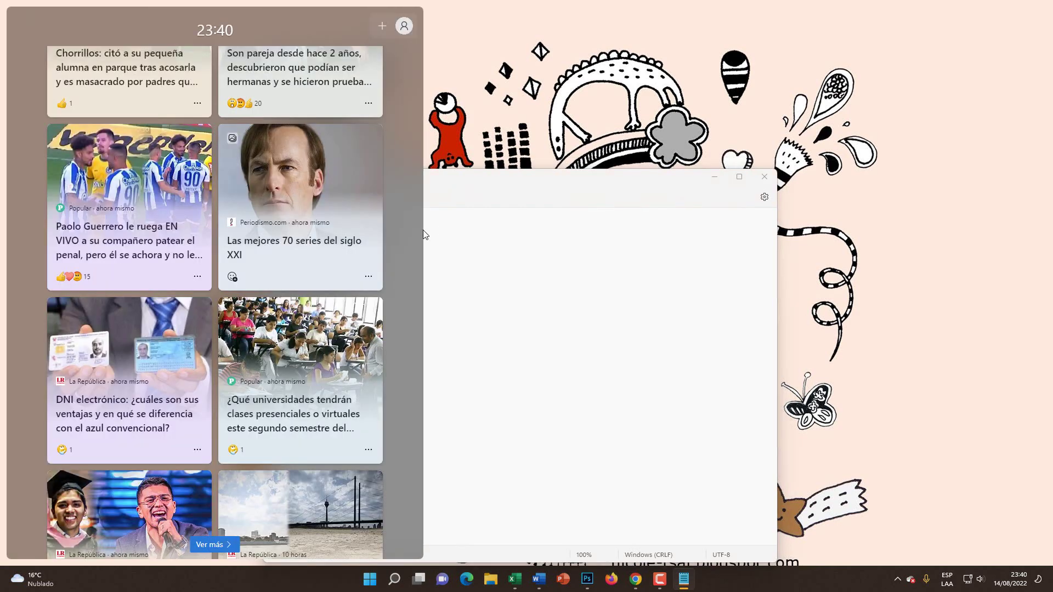